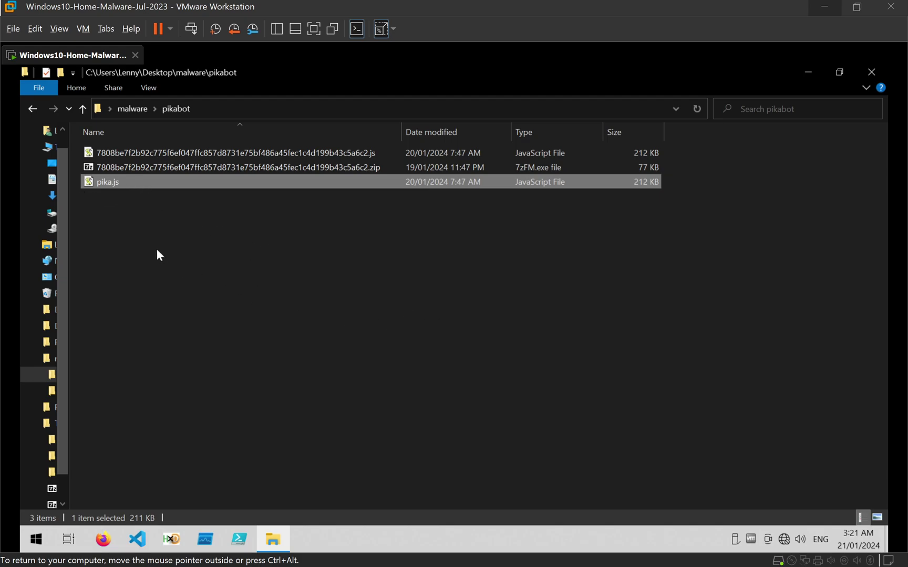
# Step: Select pika.js among the files in the pikabot folder
pyautogui.click(184, 215)
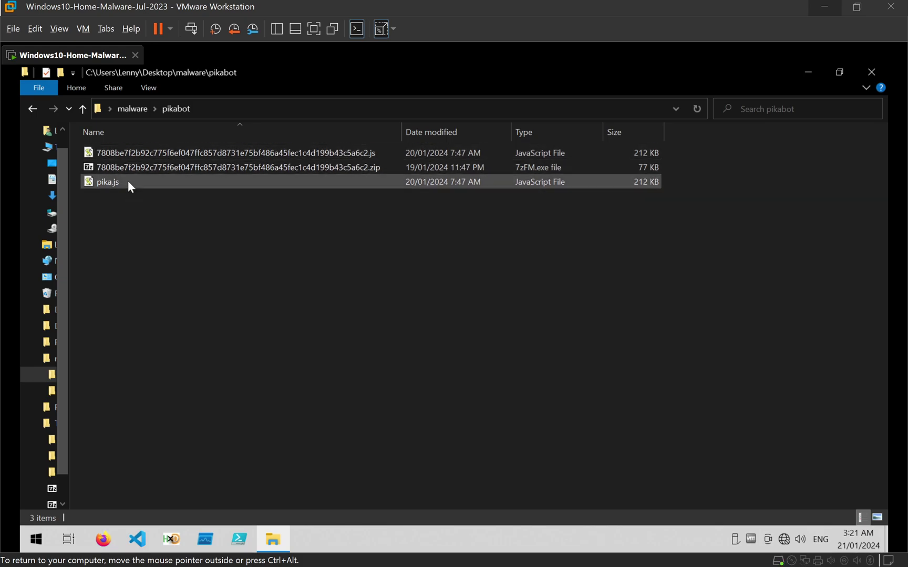
pyautogui.click(113, 184)
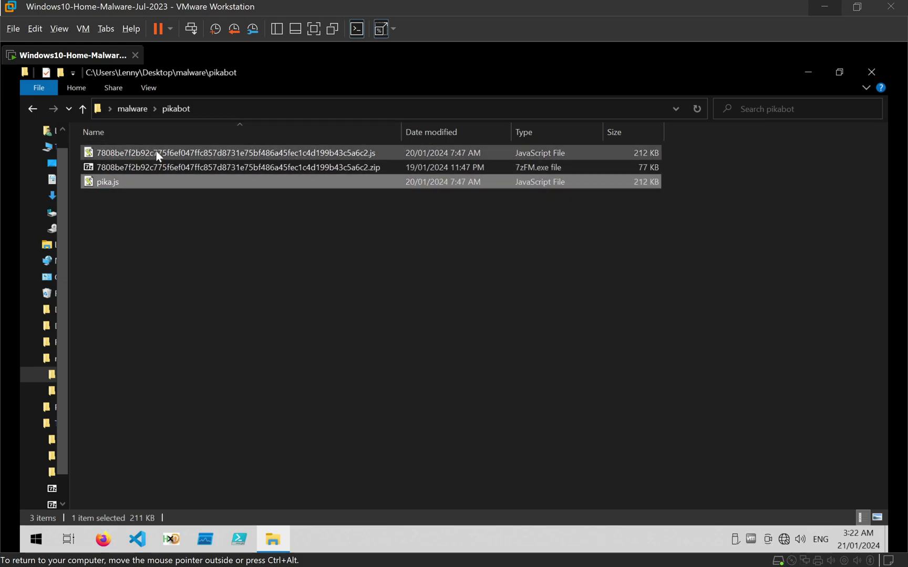
pyautogui.click(227, 153)
pyautogui.click(111, 183)
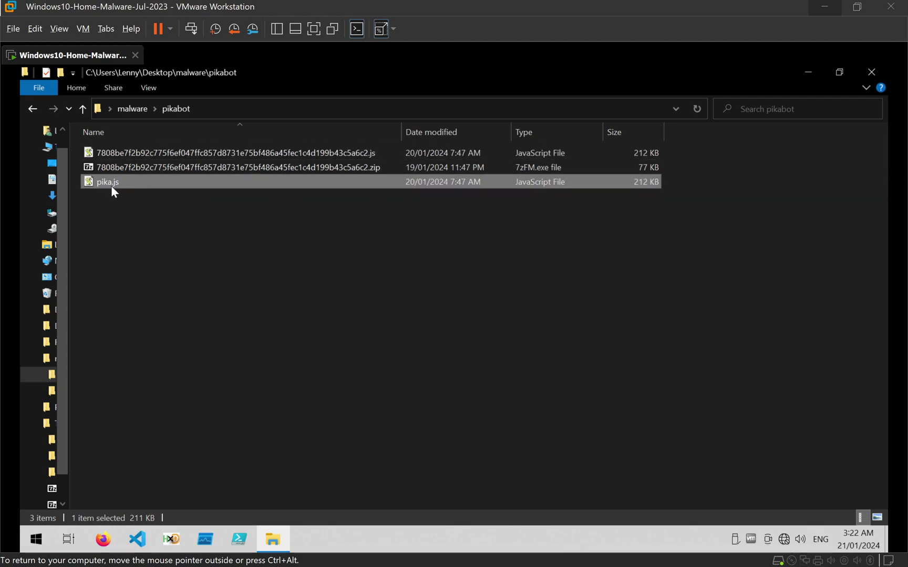
# Step: Open pika.js with Edit with Notepad++ and skim its opening lines
pyautogui.rightClick(106, 183)
pyautogui.click(192, 252)
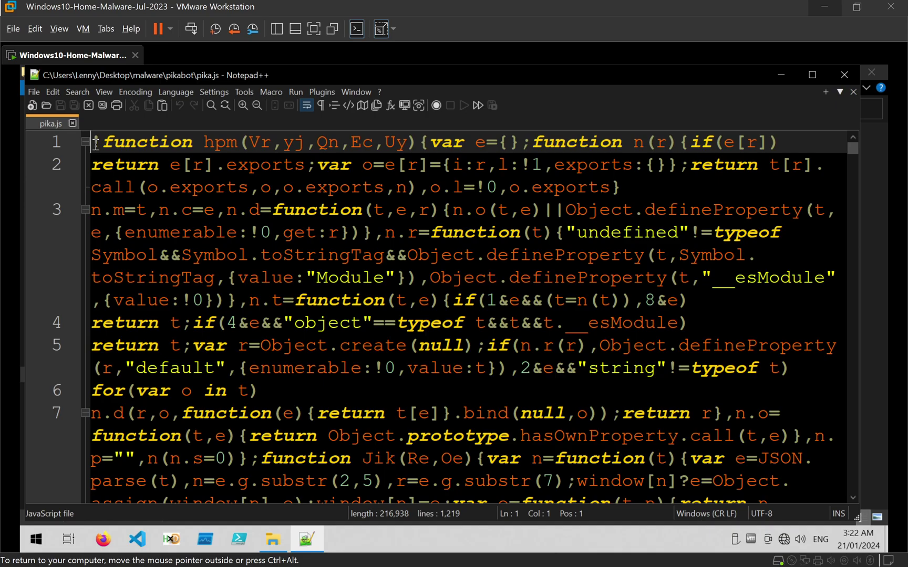
pyautogui.moveTo(105, 152); pyautogui.dragTo(518, 368)
pyautogui.click(543, 368)
pyautogui.scroll(-5, 244, 203)
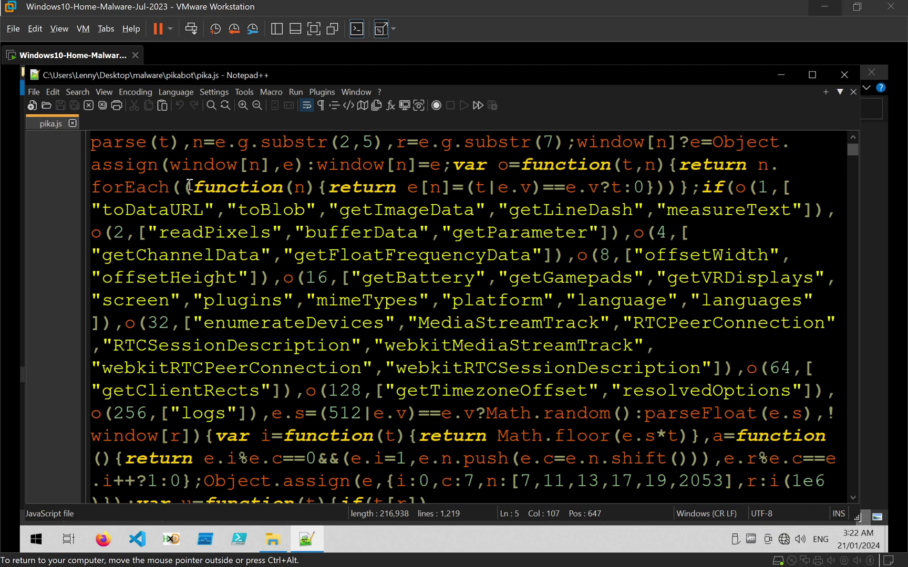
pyautogui.moveTo(853, 150); pyautogui.dragTo(867, 408)
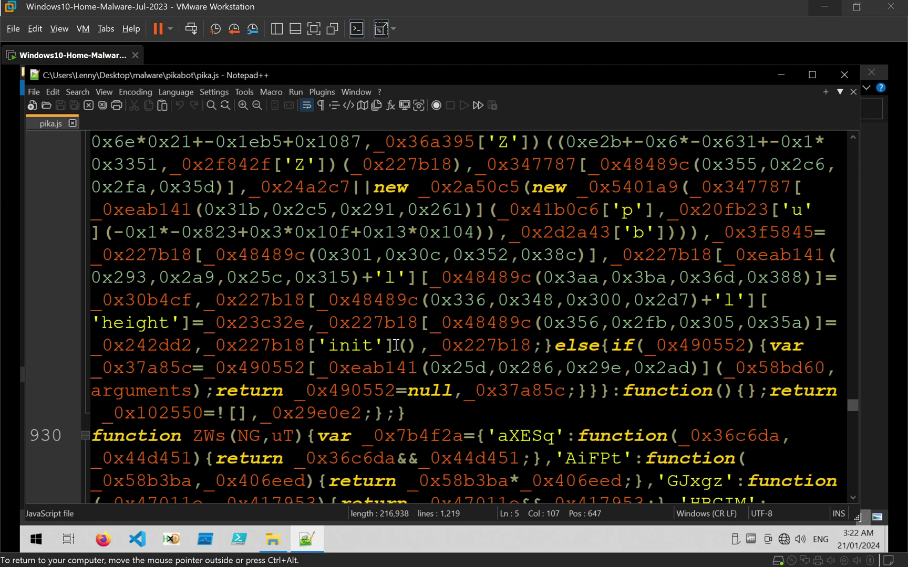
# Step: Highlight the 0x356 and 0x2f values on line 929, then scroll further down
pyautogui.moveTo(325, 322); pyautogui.dragTo(396, 323)
pyautogui.click(452, 322)
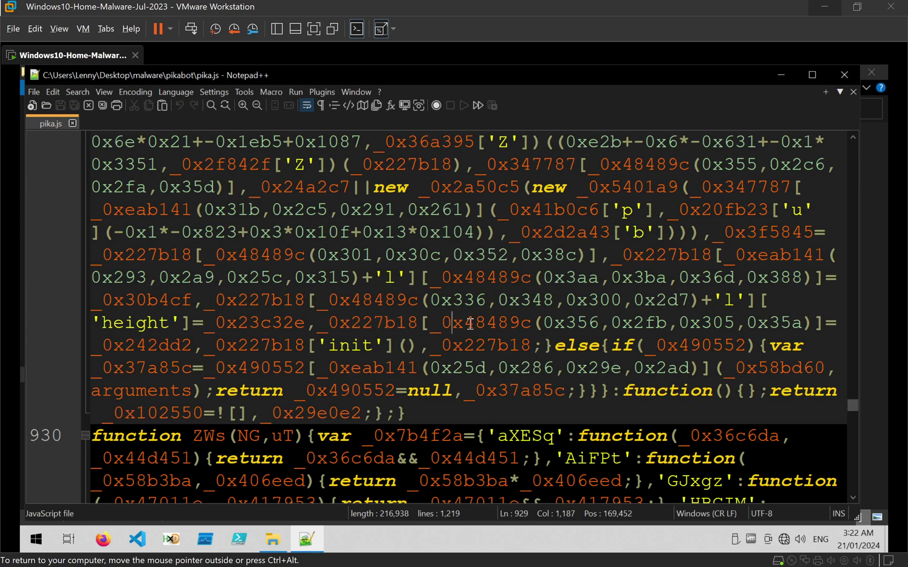
pyautogui.moveTo(548, 323); pyautogui.dragTo(657, 321)
pyautogui.click(616, 323)
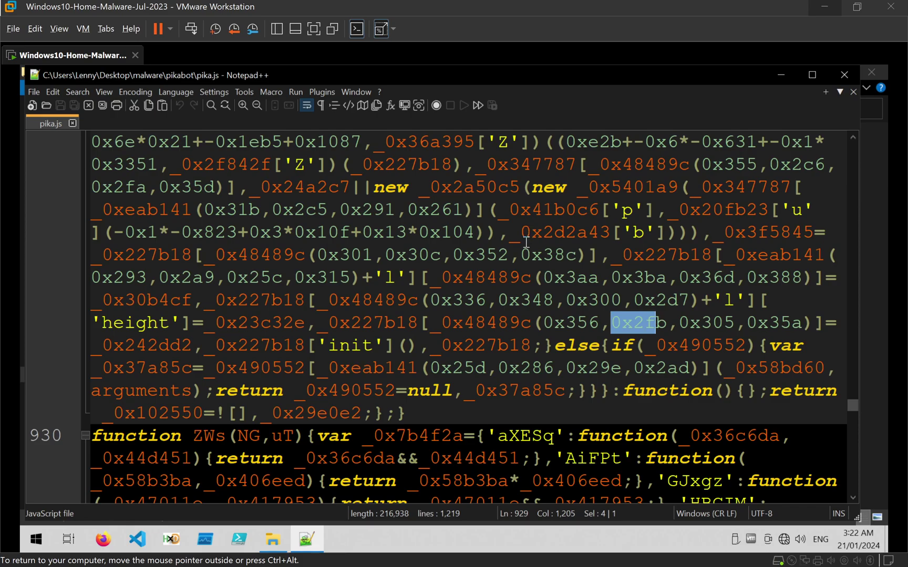
pyautogui.scroll(-4, 461, 267)
pyautogui.scroll(-2, 432, 280)
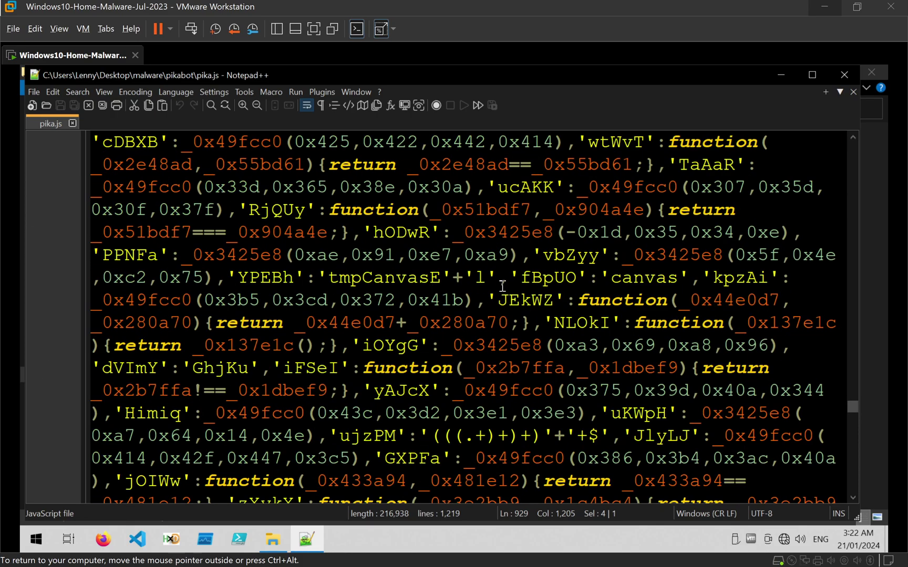
# Step: Highlight the tmpCanvasE string and RjQUy key, then scroll back to the top
pyautogui.moveTo(332, 277); pyautogui.dragTo(441, 281)
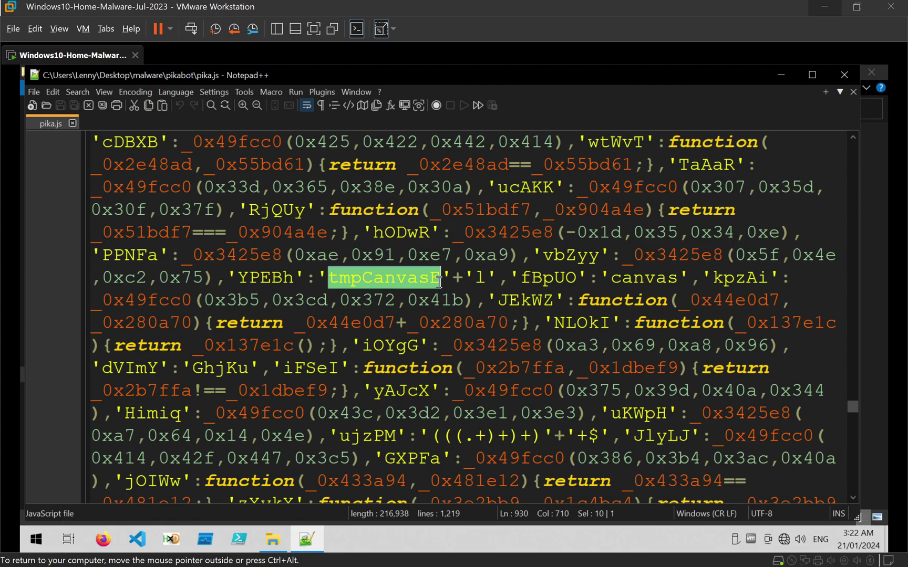
pyautogui.moveTo(249, 209); pyautogui.dragTo(306, 210)
pyautogui.scroll(-6, 469, 311)
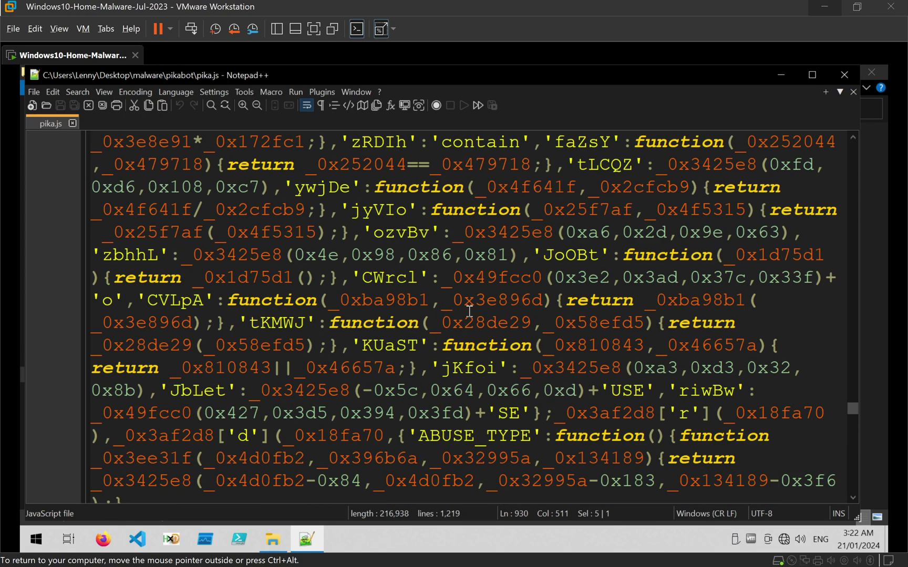
pyautogui.scroll(-2, 470, 303)
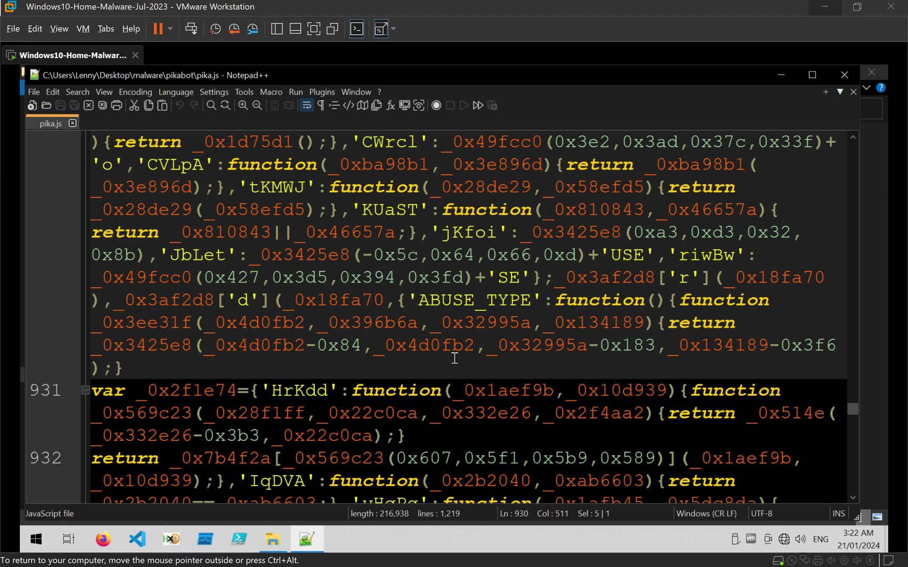
pyautogui.scroll(-6, 455, 358)
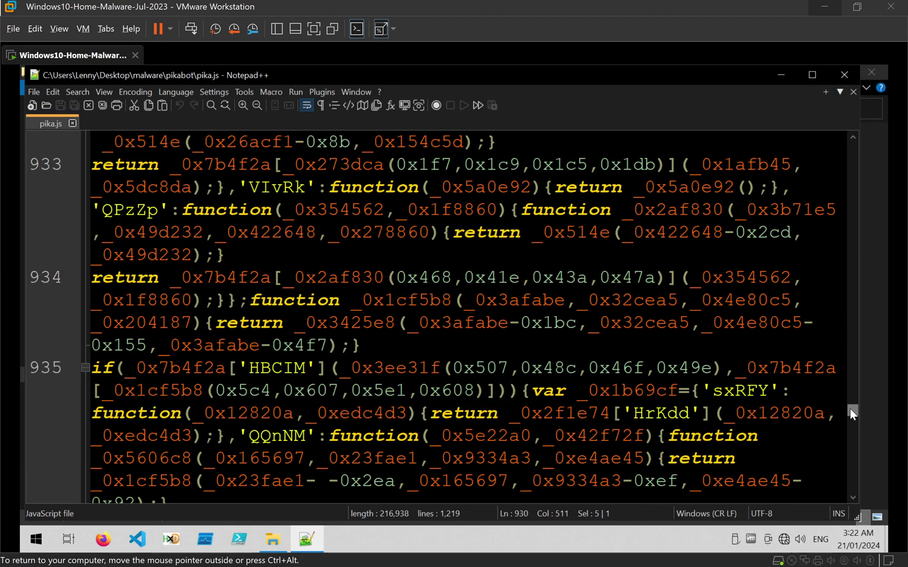
pyautogui.moveTo(849, 409); pyautogui.dragTo(867, 139)
# Step: Close Notepad++ and snap the pikabot folder window to the right half
pyautogui.click(857, 67)
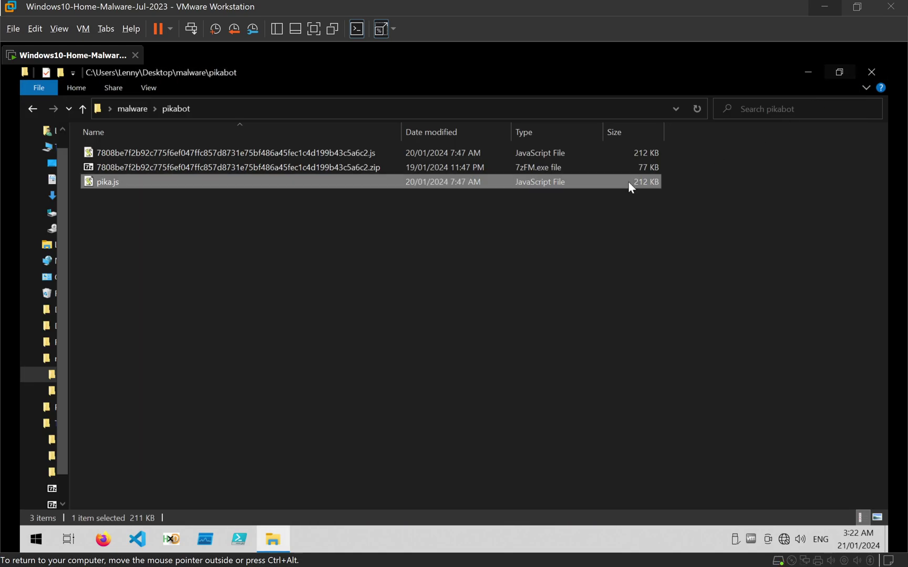
pyautogui.click(276, 290)
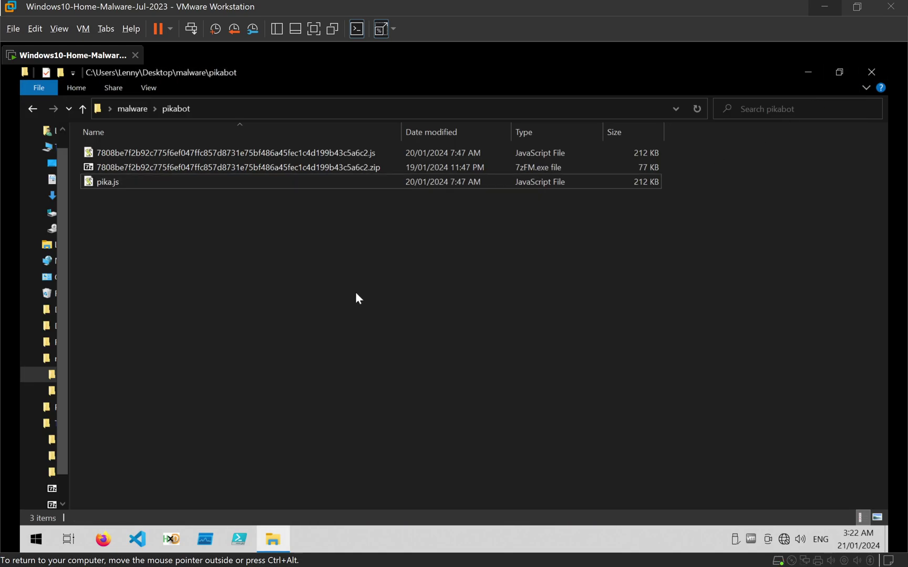
pyautogui.press('super+Right')
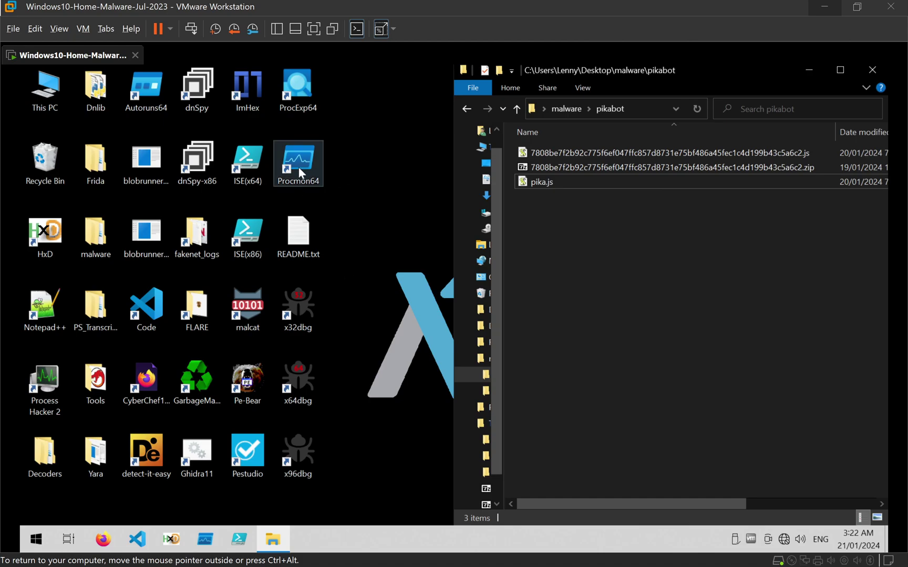
# Step: Launch Process Monitor from the desktop, snap it left, and browse the captured events
pyautogui.doubleClick(299, 164)
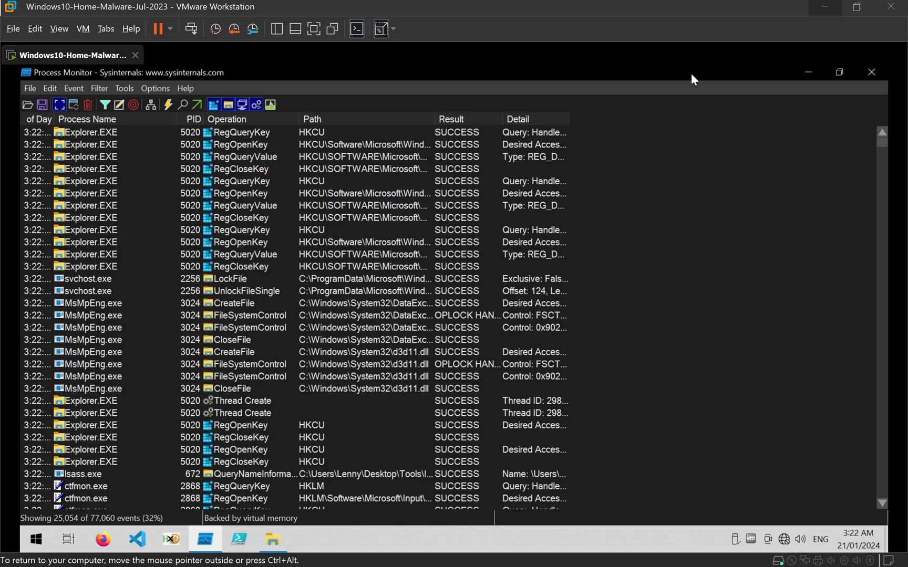
pyautogui.press('super+Left')
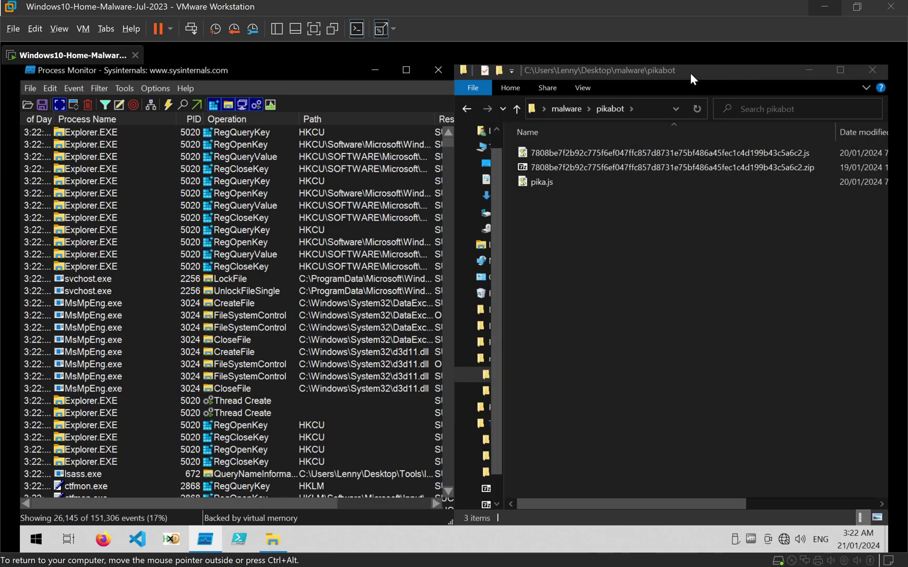
pyautogui.moveTo(448, 143); pyautogui.dragTo(452, 182)
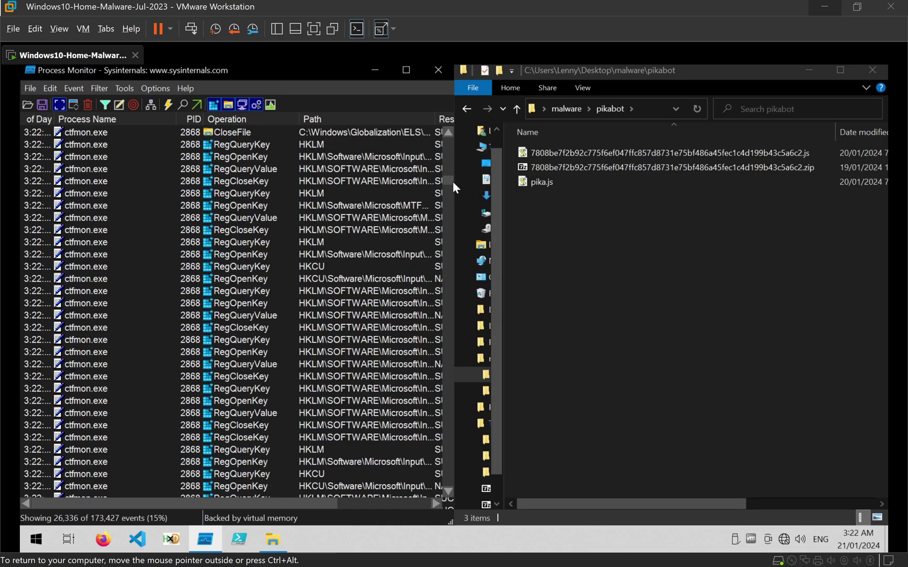
pyautogui.click(154, 314)
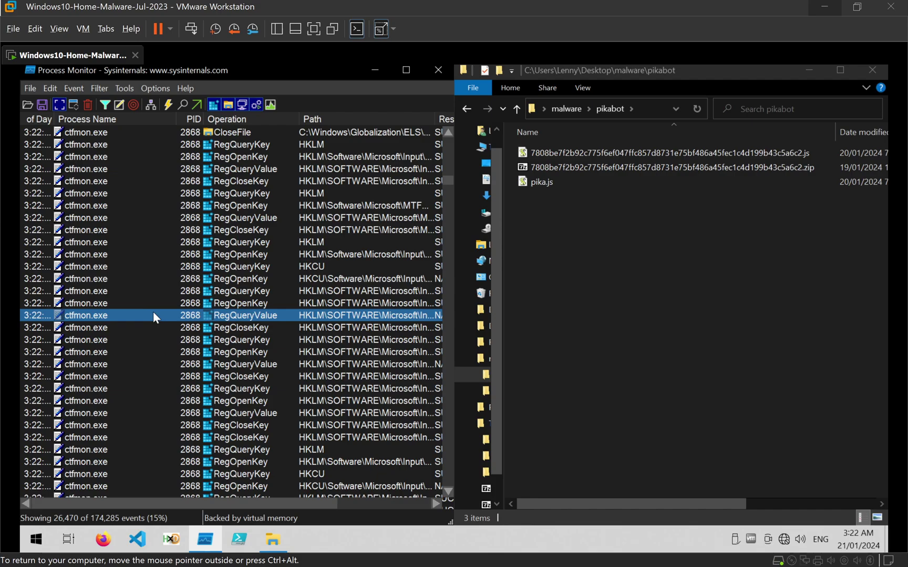
pyautogui.click(671, 259)
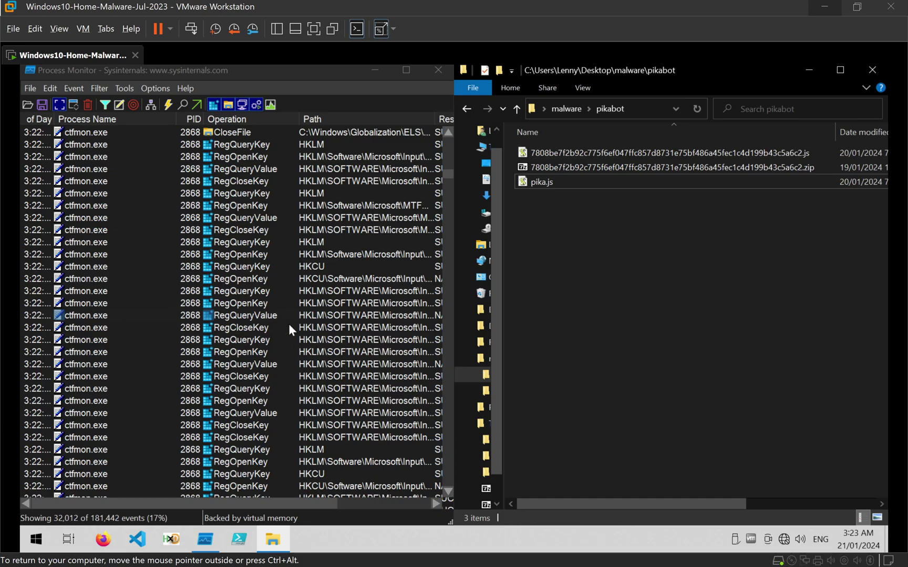
# Step: Run pika.js and dismiss the RunDLL error about missing EroticismFaciendum.dll
pyautogui.click(548, 183)
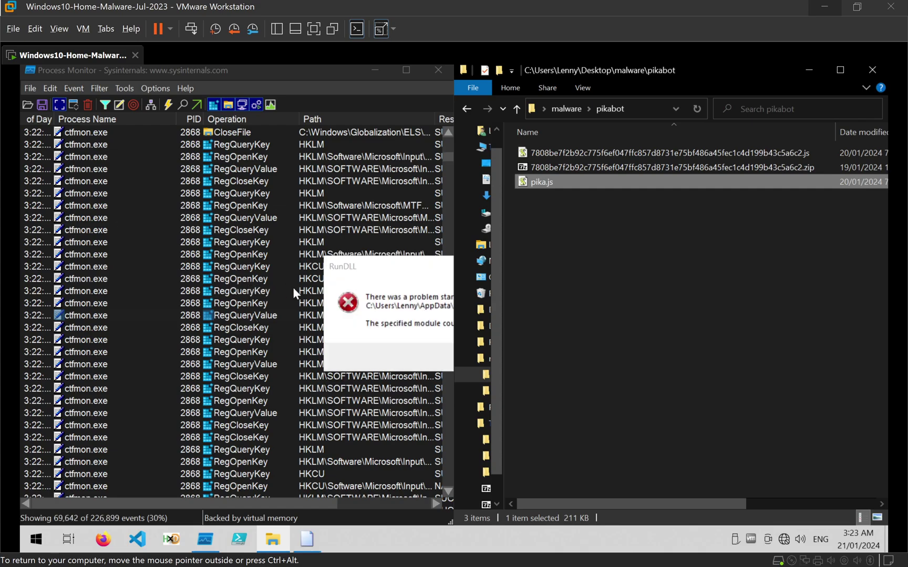
pyautogui.click(389, 271)
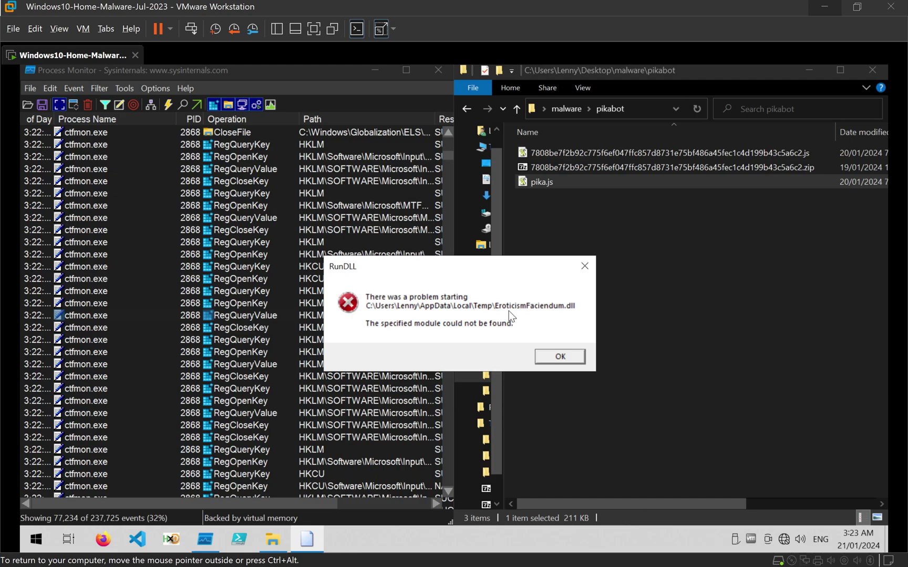
pyautogui.click(558, 354)
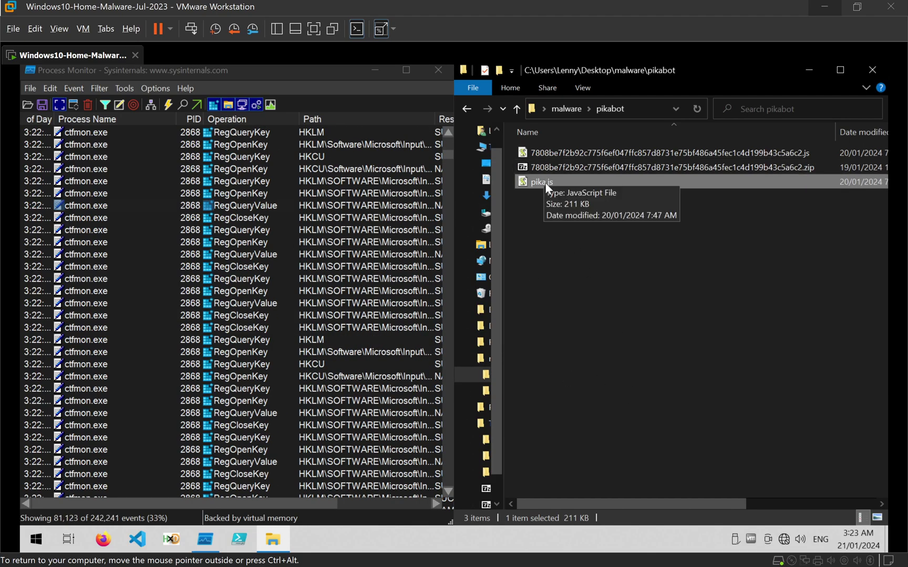
# Step: Open Process Monitor's Process Tree and scroll down to WScript.exe
pyautogui.click(62, 108)
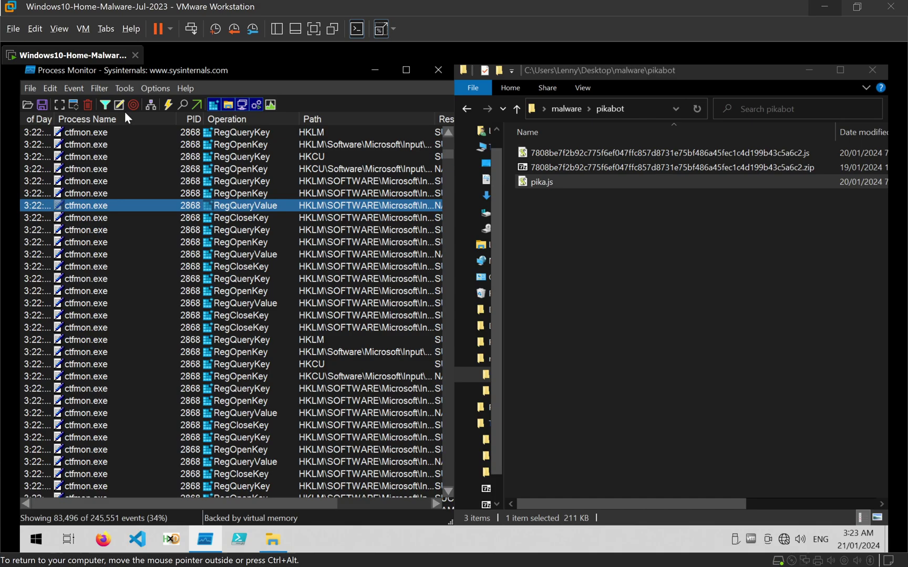
pyautogui.click(130, 90)
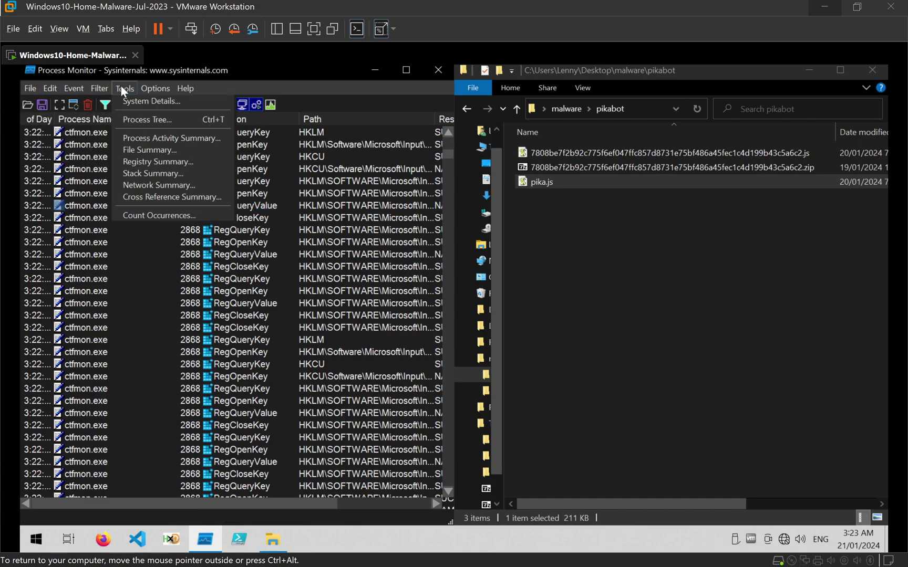
pyautogui.click(146, 120)
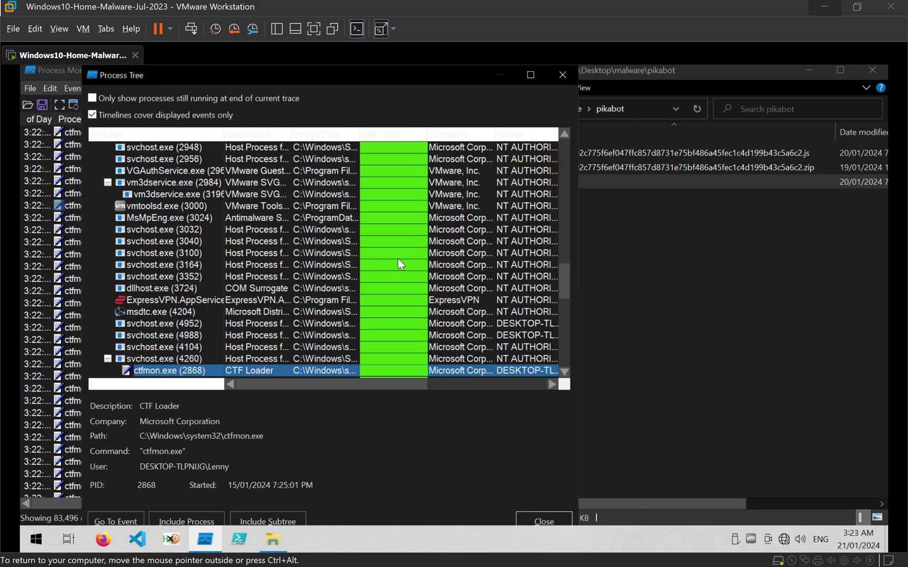
pyautogui.scroll(-5, 381, 257)
pyautogui.scroll(3, 184, 230)
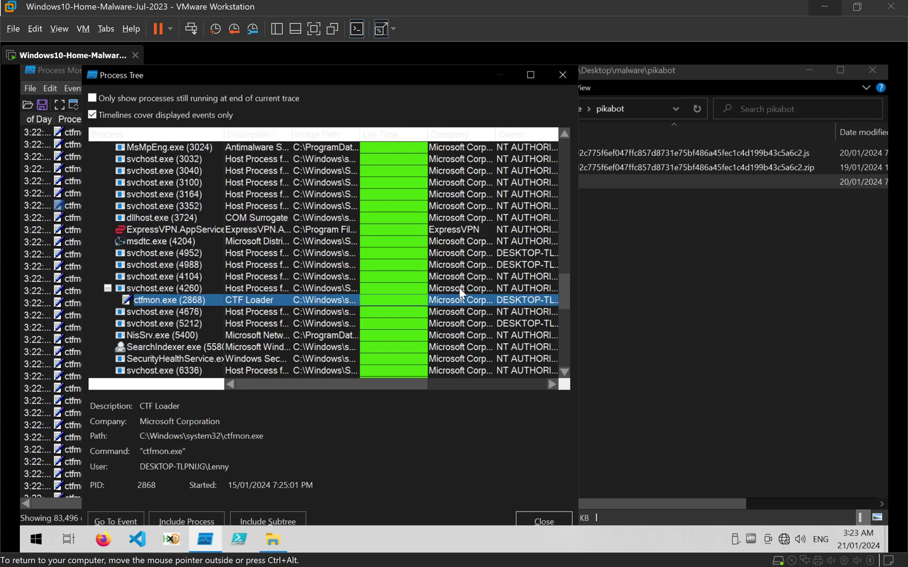
pyautogui.moveTo(563, 285); pyautogui.dragTo(545, 325)
pyautogui.scroll(-5, 213, 261)
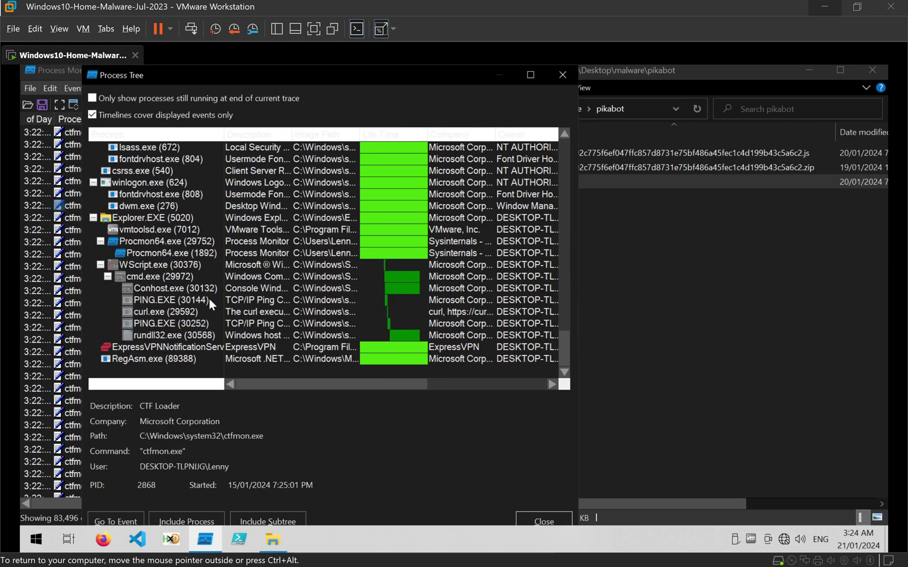
# Step: Read the command lines of WScript.exe, cmd.exe, both PING.EXE, curl.exe and rundll32.exe
pyautogui.click(143, 266)
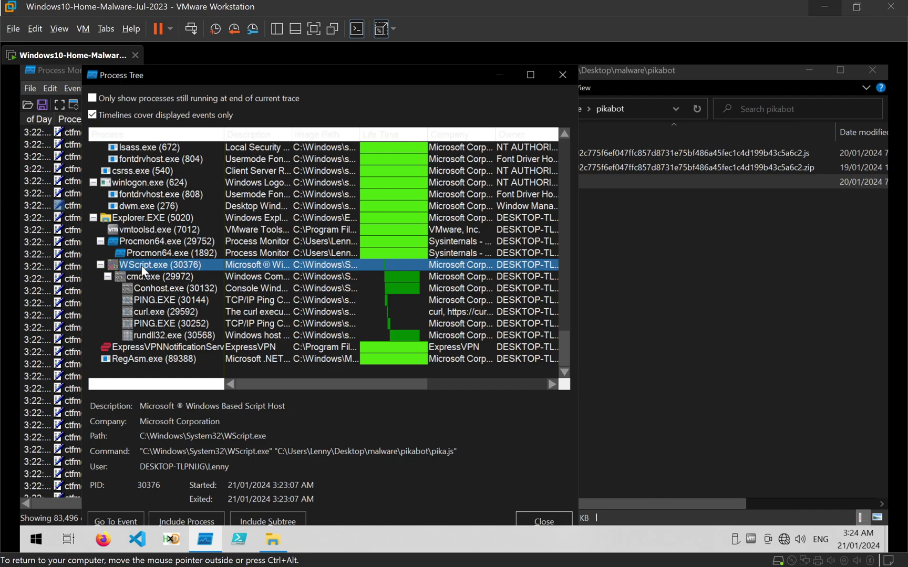
pyautogui.click(151, 277)
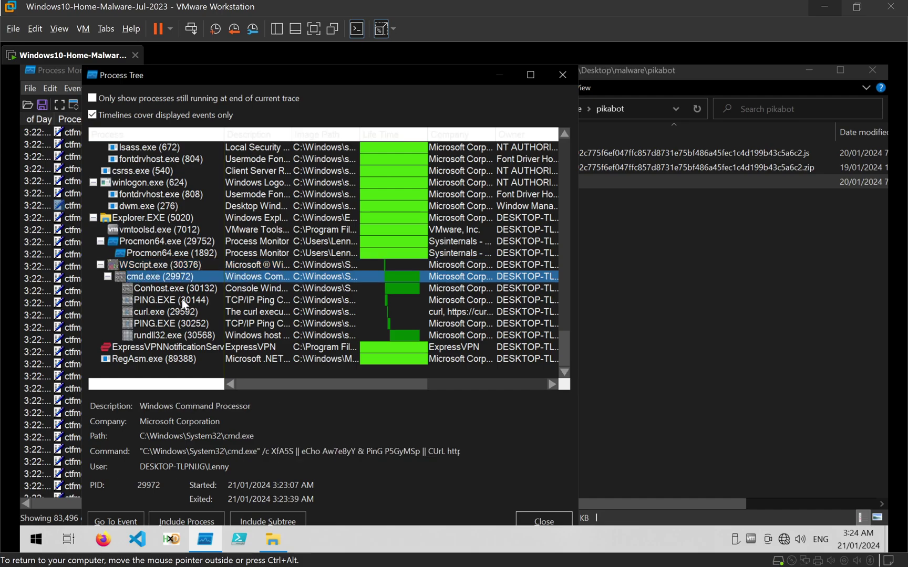
pyautogui.moveTo(231, 452); pyautogui.dragTo(471, 457)
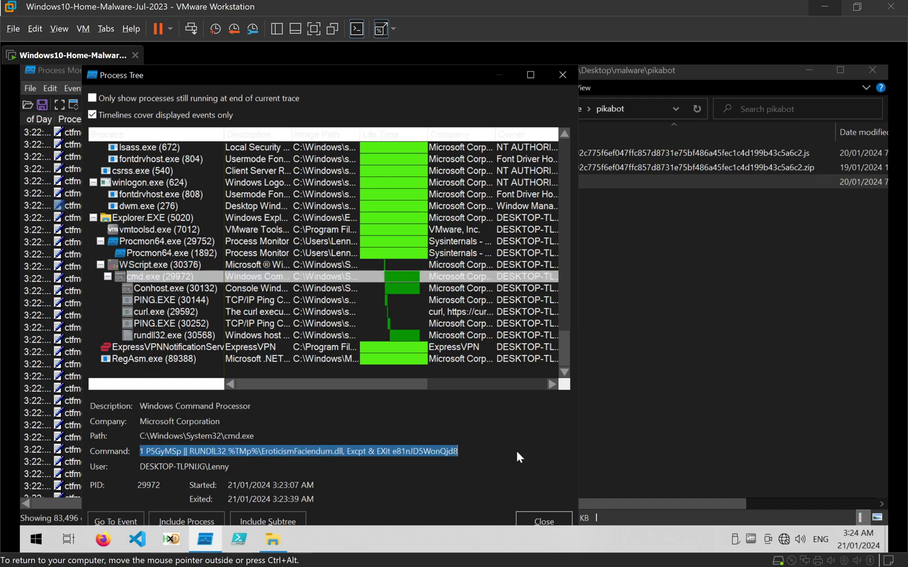
pyautogui.click(166, 302)
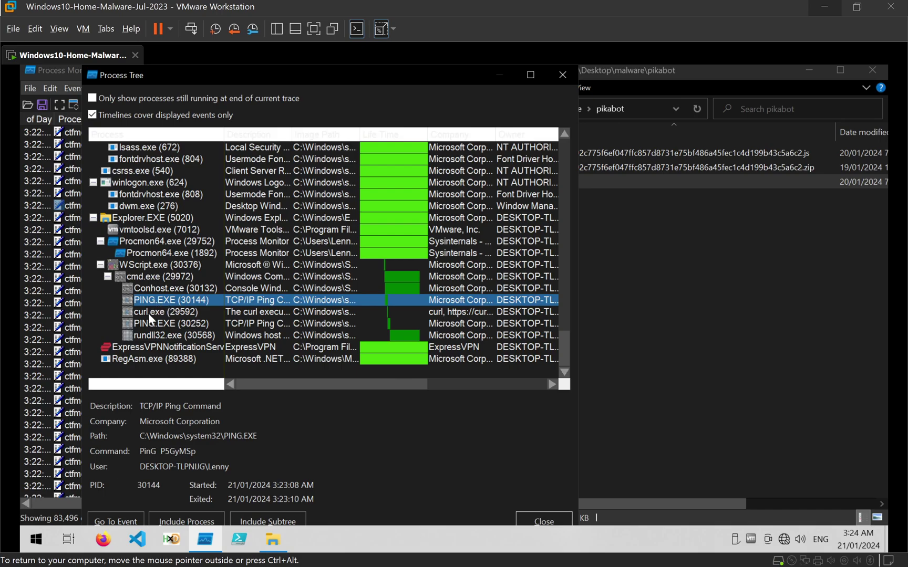
pyautogui.click(149, 312)
pyautogui.click(161, 320)
pyautogui.click(164, 337)
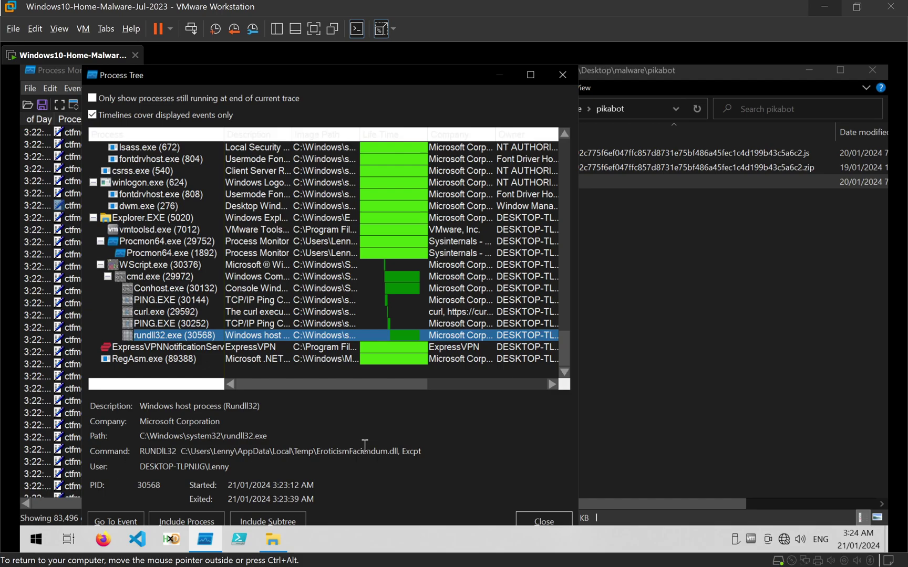
# Step: Add WScript.exe and its children to the Include filter, then review the 17,661 remaining events
pyautogui.click(136, 265)
pyautogui.rightClick(143, 265)
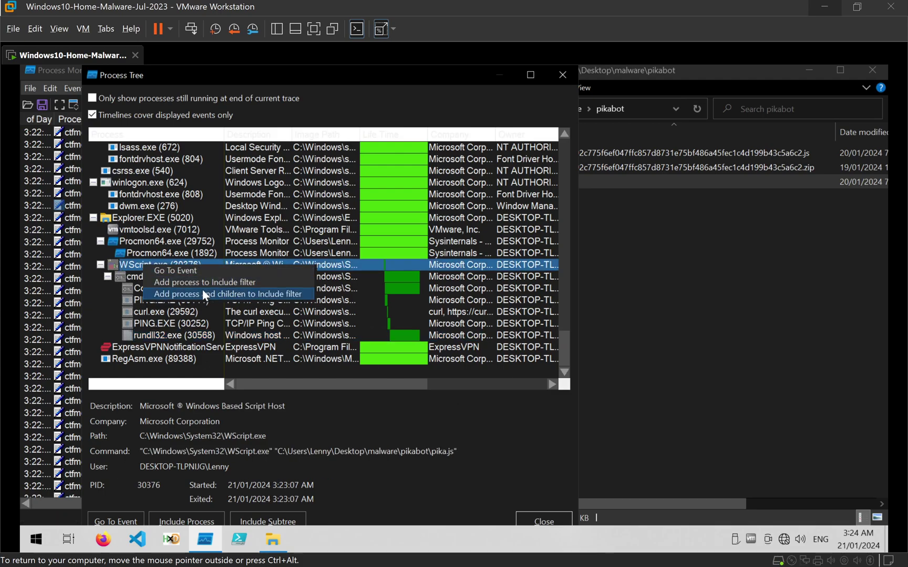
pyautogui.click(216, 294)
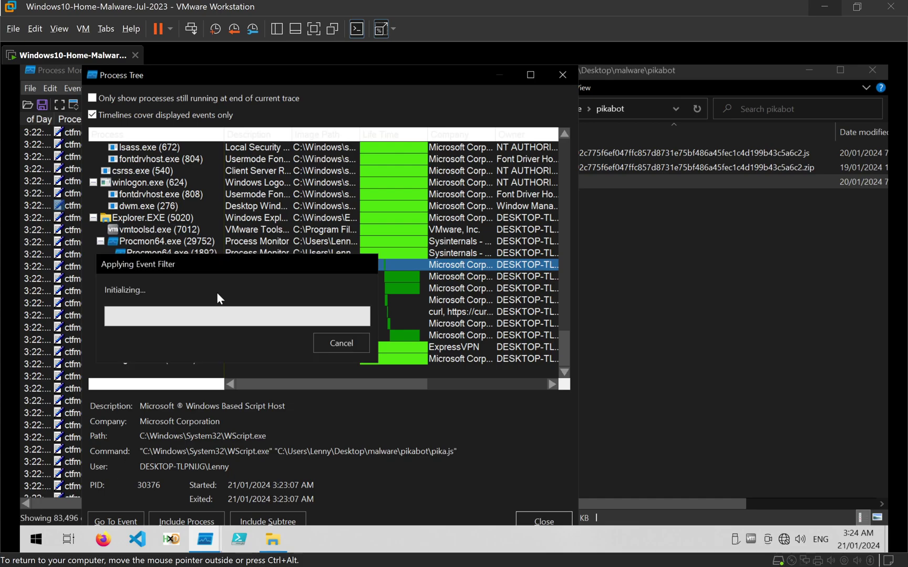
pyautogui.click(563, 75)
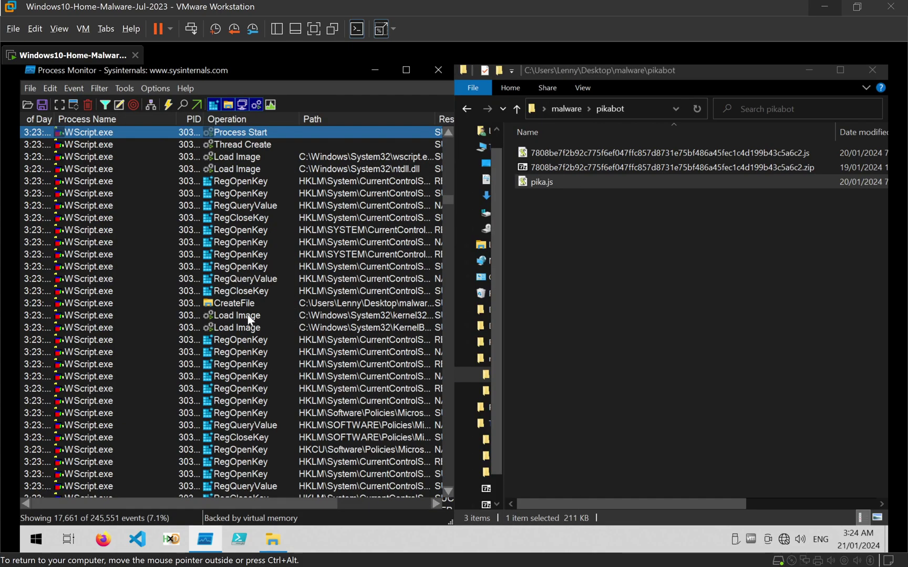
pyautogui.scroll(-5, 336, 253)
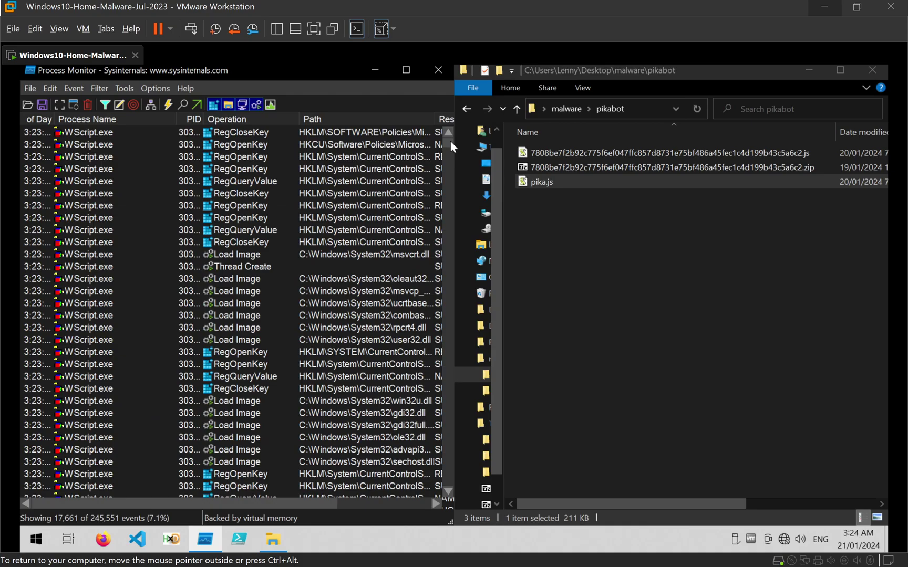
pyautogui.moveTo(450, 140); pyautogui.dragTo(442, 481)
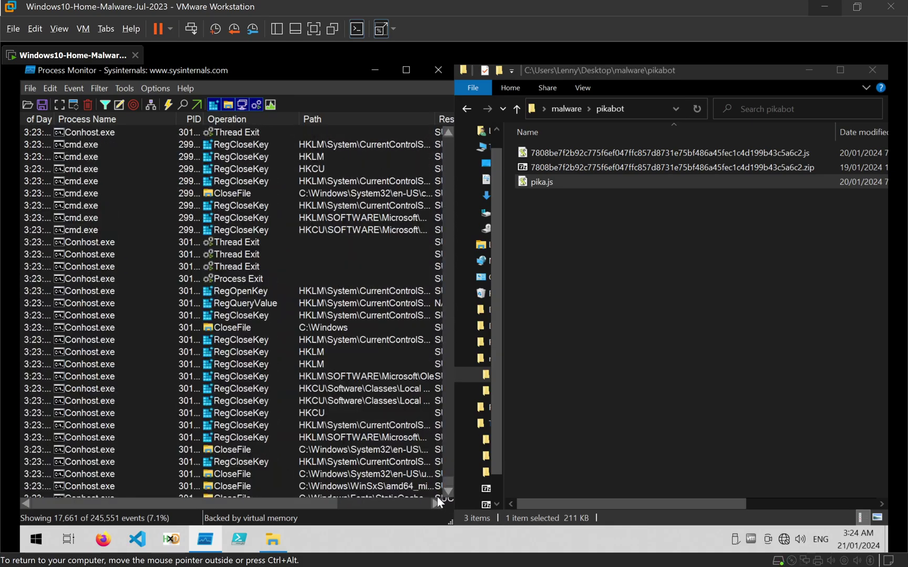
pyautogui.scroll(3, 116, 393)
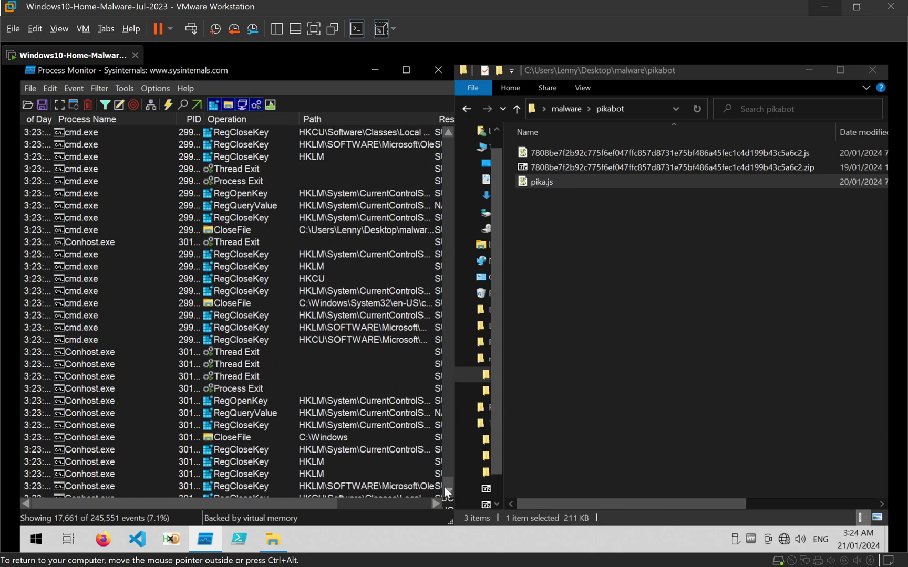
pyautogui.moveTo(448, 481); pyautogui.dragTo(450, 444)
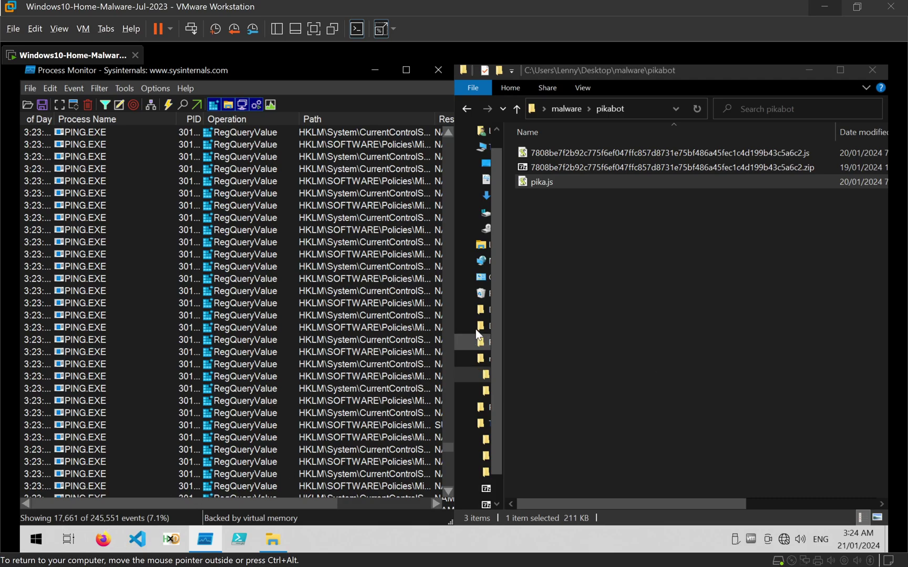
pyautogui.click(146, 89)
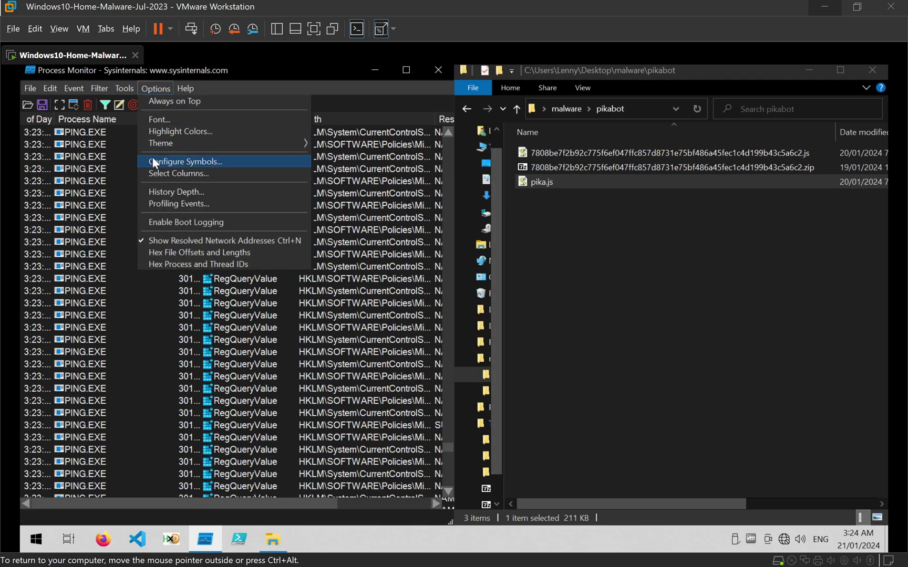
# Step: Copy cmd.exe's full command line, ending with RUNDLL32 on %TMP%\EroticismFaciendum.dll, from the Process Tree
pyautogui.click(156, 124)
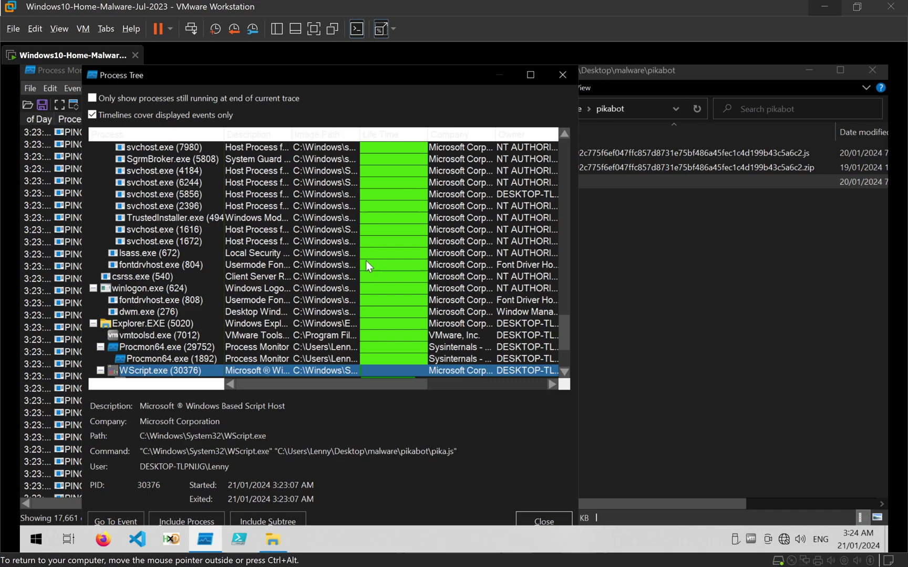
pyautogui.scroll(-3, 367, 260)
pyautogui.click(143, 276)
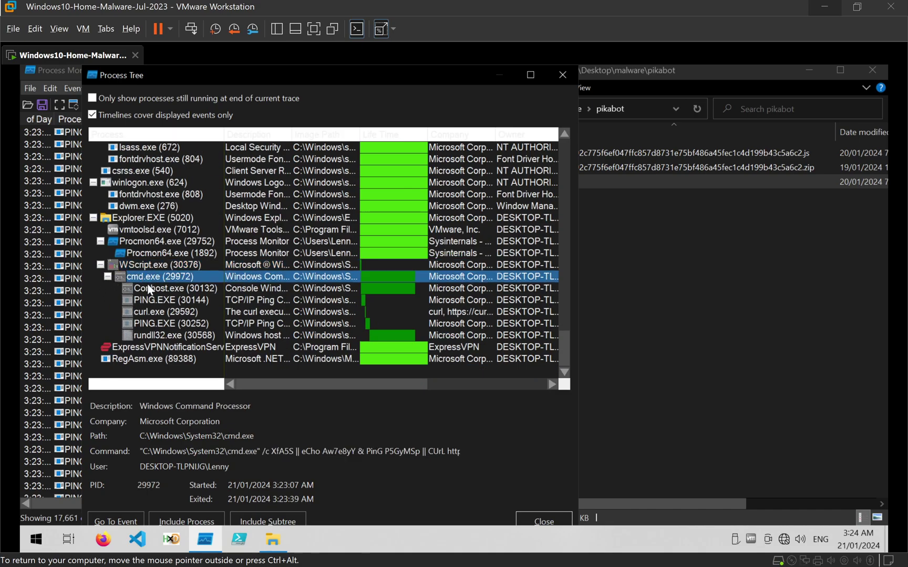
pyautogui.click(140, 456)
pyautogui.moveTo(147, 455); pyautogui.dragTo(199, 455)
pyautogui.click(148, 459)
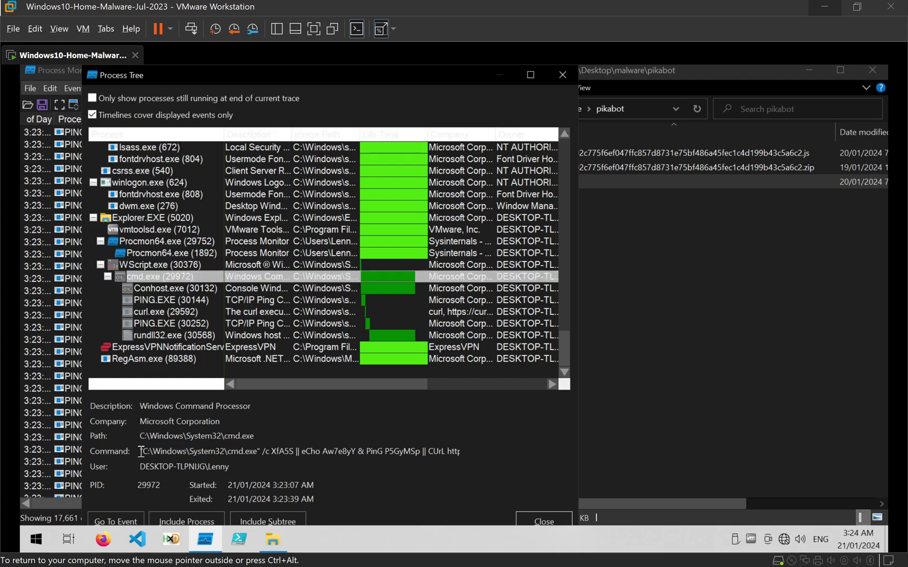
pyautogui.moveTo(141, 452); pyautogui.dragTo(285, 454)
pyautogui.moveTo(468, 454); pyautogui.dragTo(493, 453)
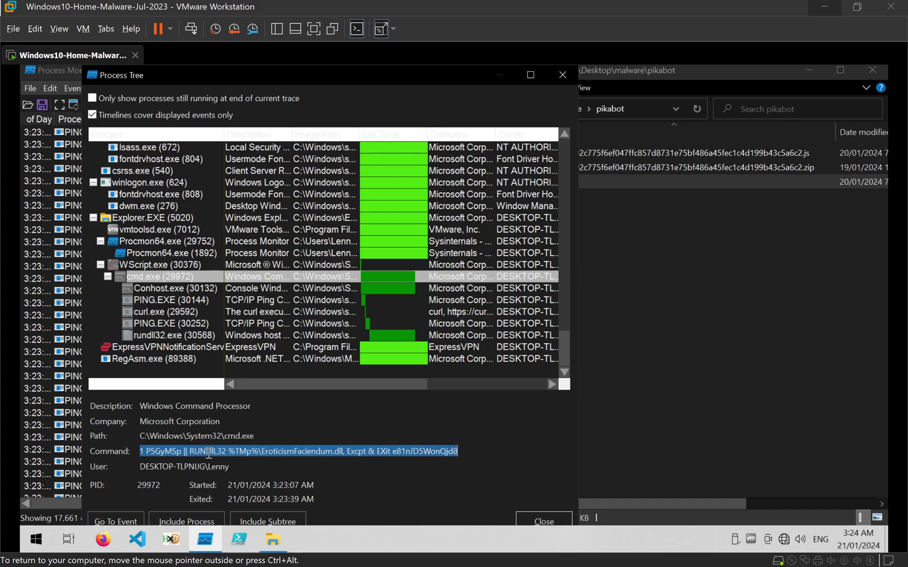
pyautogui.rightClick(297, 455)
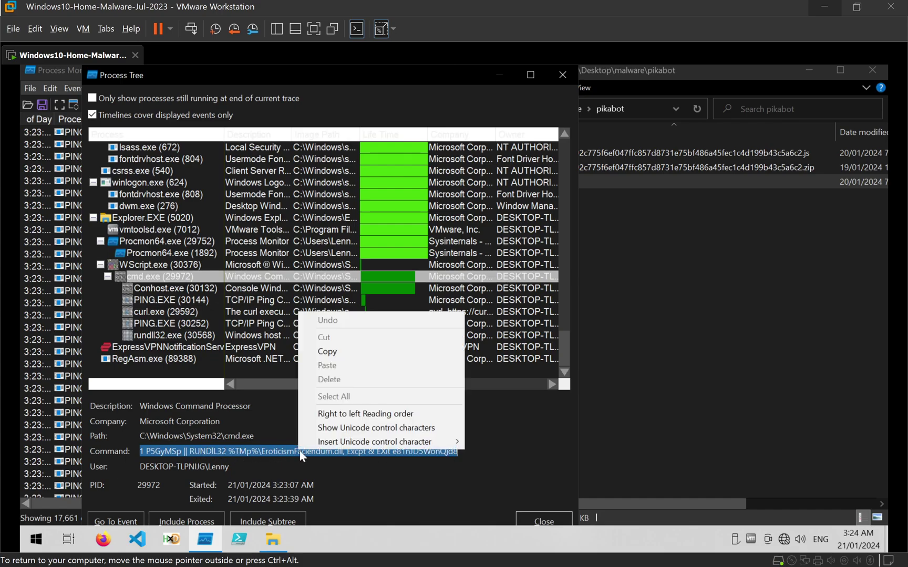
pyautogui.click(377, 350)
pyautogui.click(725, 330)
# Step: Open Notepad++ via pika.js and paste the cmd.exe command line into a new document
pyautogui.rightClick(534, 179)
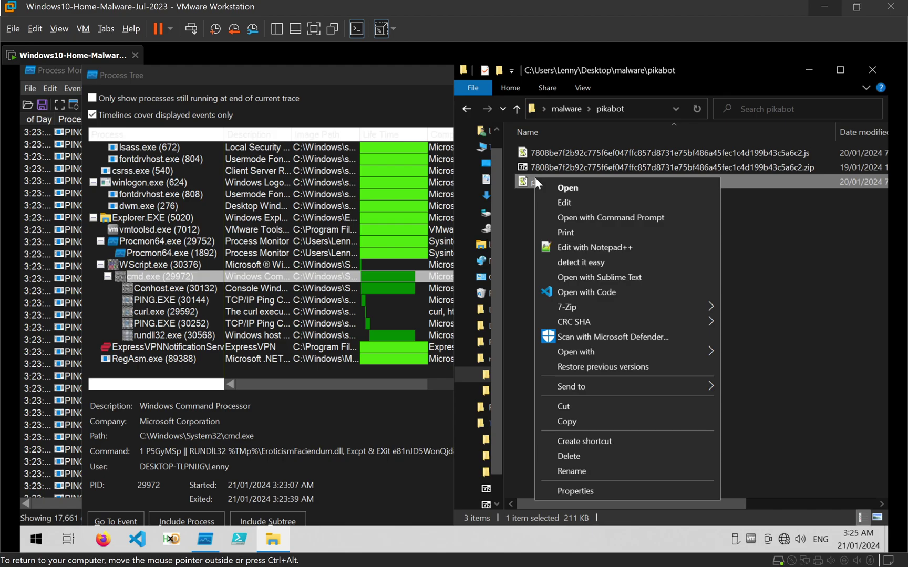
pyautogui.click(591, 246)
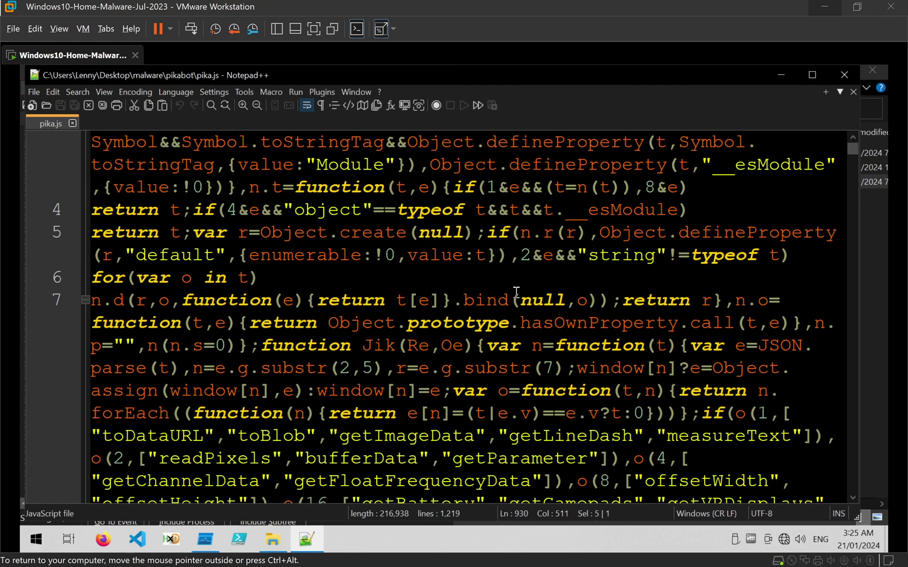
pyautogui.hotkey('ctrl', 'n')
pyautogui.hotkey('ctrl', 'v')
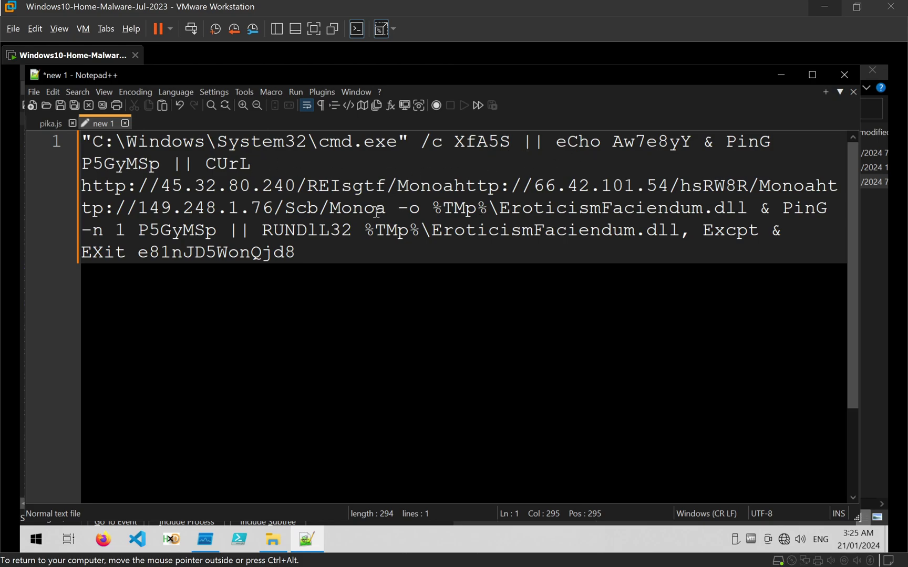
pyautogui.moveTo(318, 142); pyautogui.dragTo(399, 145)
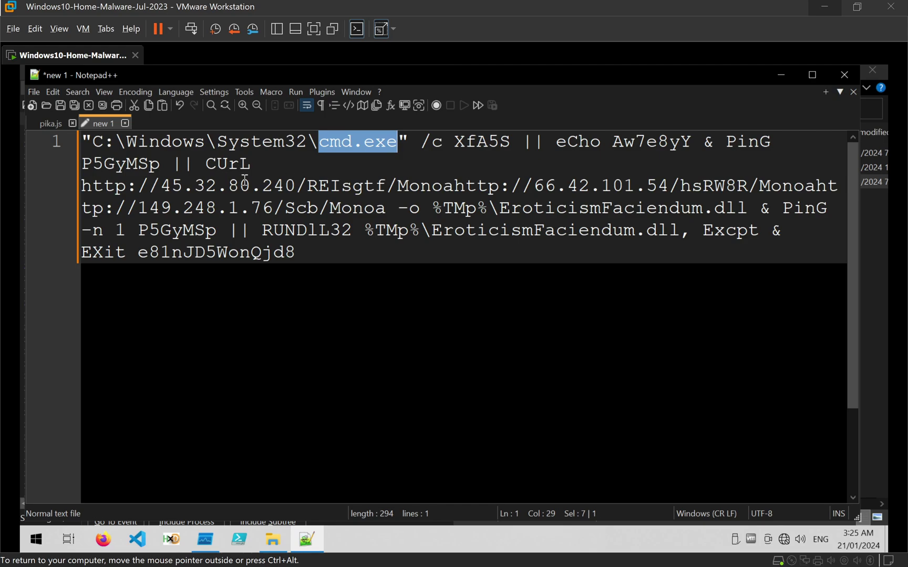
# Step: Break the command before CUrL and each later URL, removing the extra blank line
pyautogui.click(206, 165)
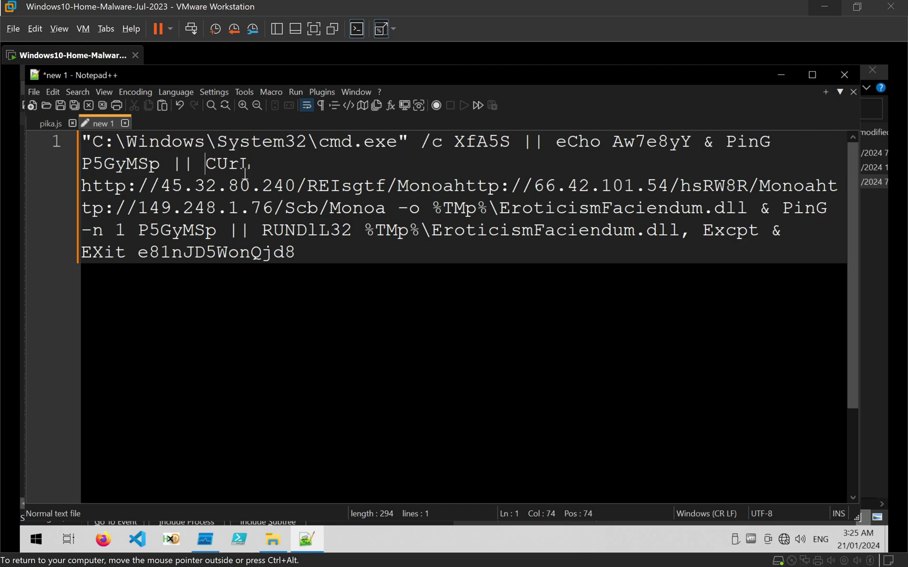
pyautogui.press('Return')
pyautogui.press('Return')
pyautogui.press('Return')
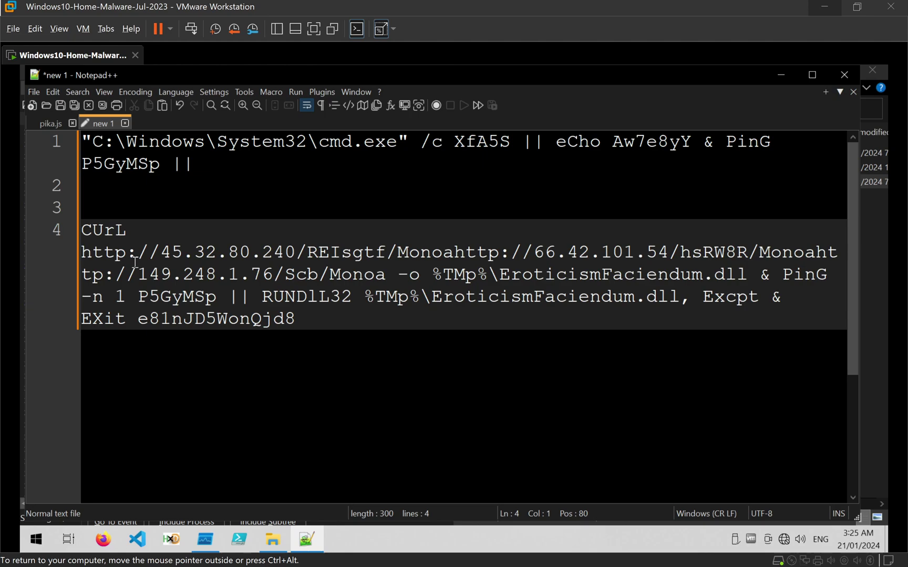
pyautogui.click(455, 251)
pyautogui.press('Return')
pyautogui.press('Return')
pyautogui.press('Return')
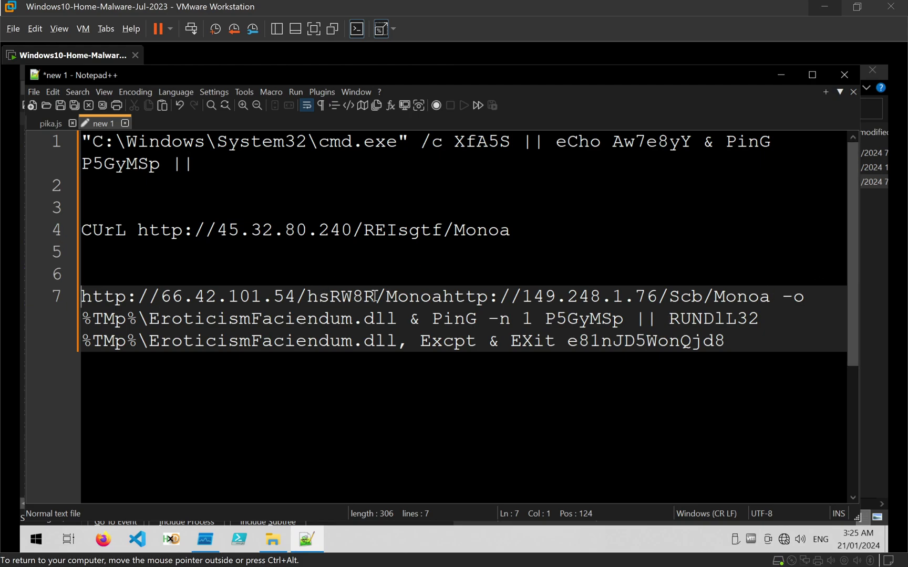
pyautogui.click(443, 297)
pyautogui.press('Return')
pyautogui.press('Return')
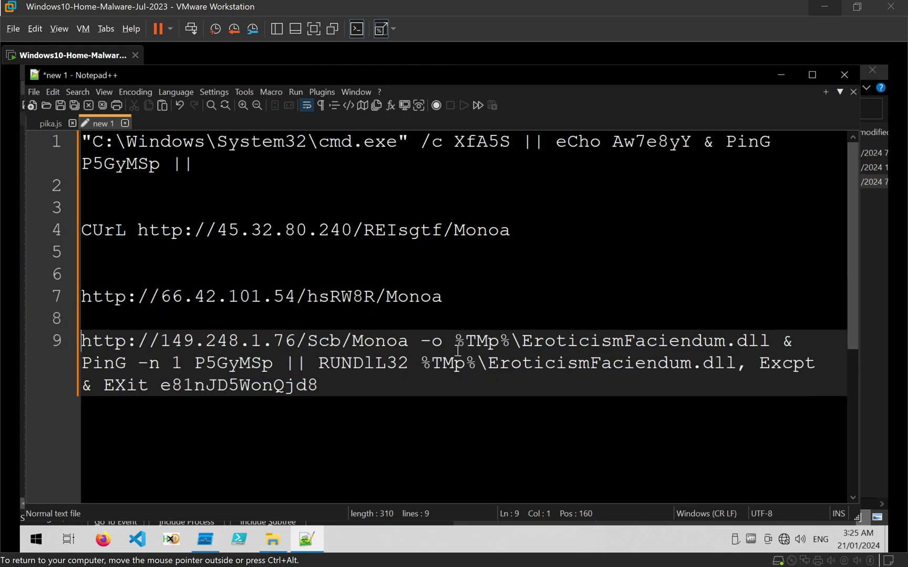
pyautogui.click(222, 275)
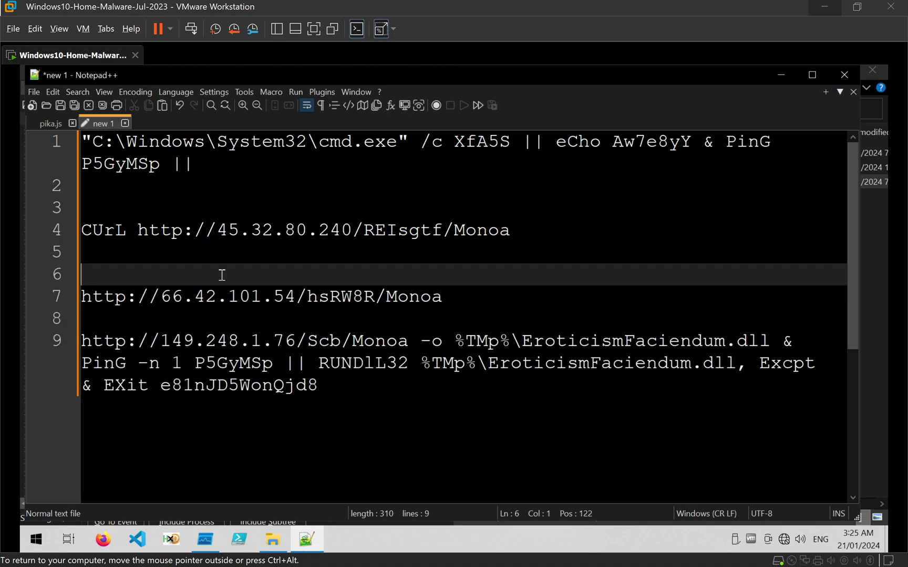
pyautogui.press('BackSpace')
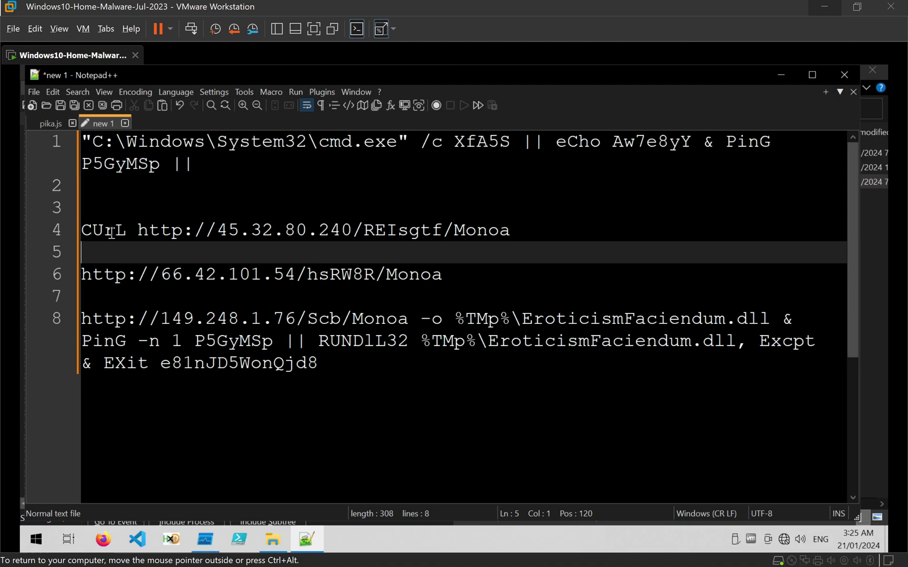
# Step: Highlight the server IPs, including 66.42.101.54 and 149.248.1.76
pyautogui.moveTo(137, 230); pyautogui.dragTo(353, 230)
pyautogui.click(458, 254)
pyautogui.moveTo(161, 273); pyautogui.dragTo(296, 274)
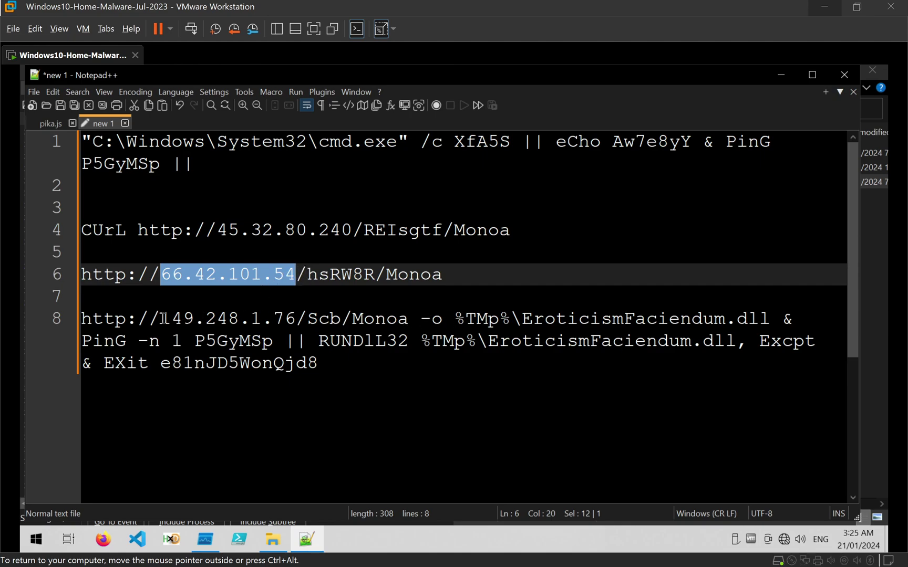
pyautogui.moveTo(164, 319); pyautogui.dragTo(296, 319)
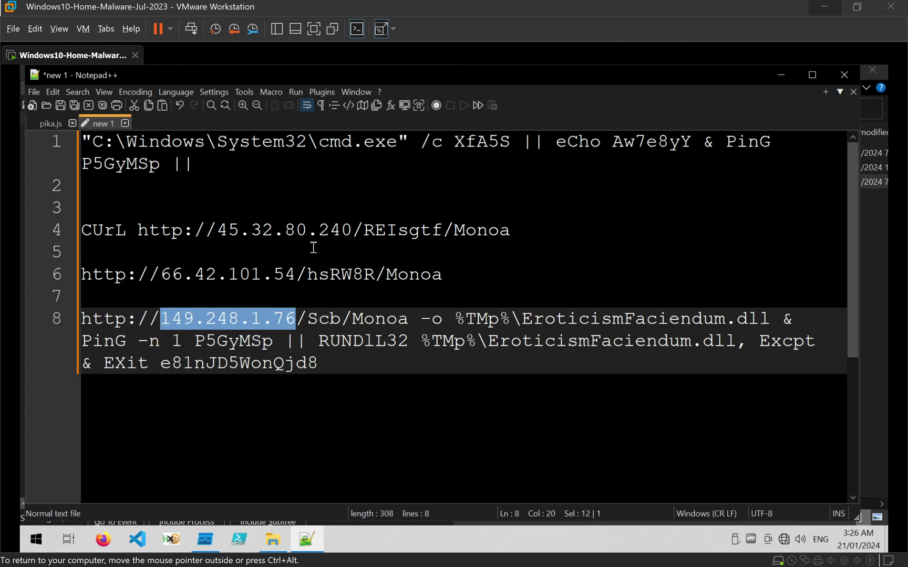
pyautogui.click(398, 342)
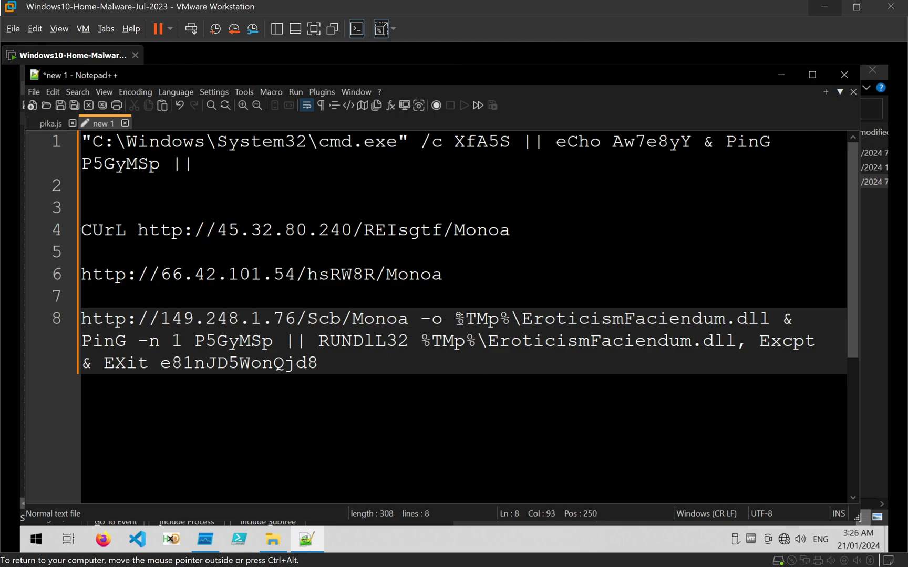
pyautogui.moveTo(421, 319); pyautogui.dragTo(443, 318)
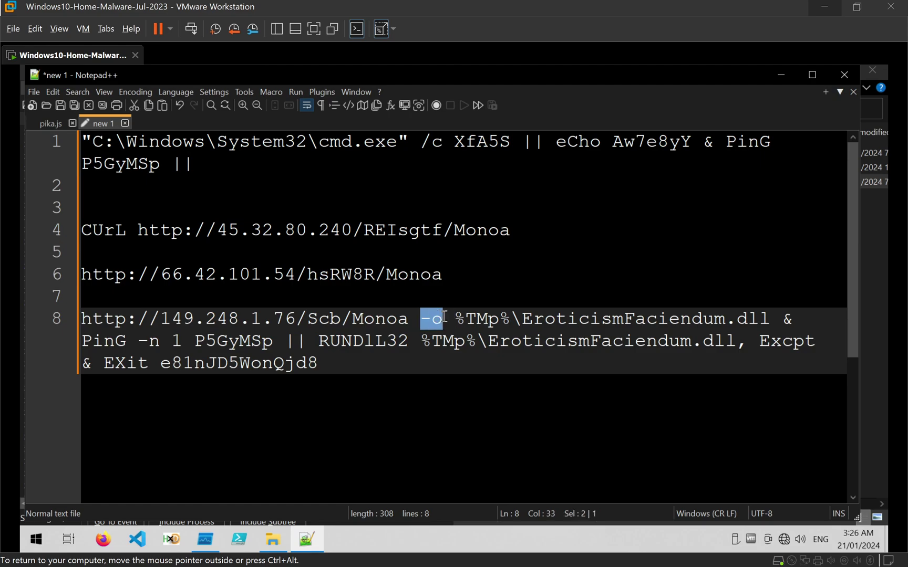
pyautogui.click(491, 301)
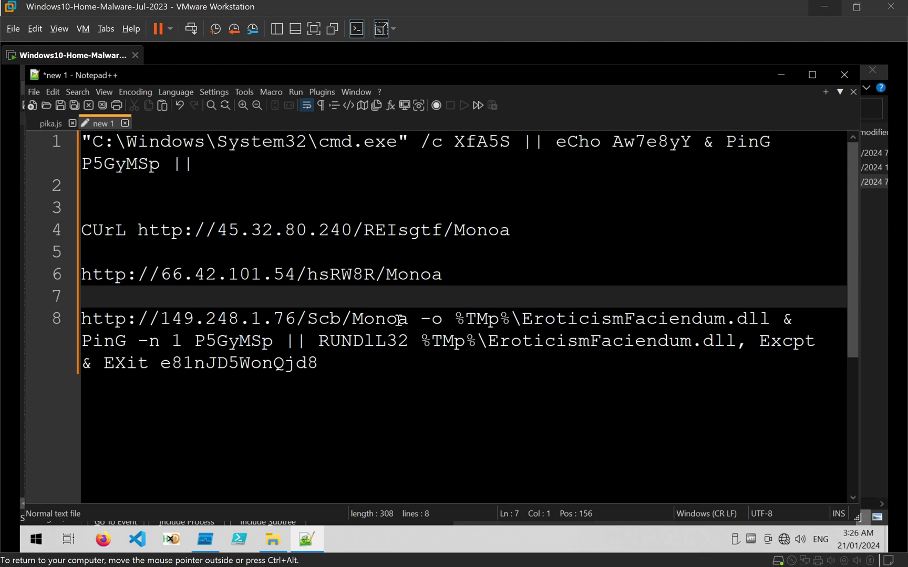
pyautogui.moveTo(455, 318); pyautogui.dragTo(758, 320)
pyautogui.moveTo(521, 318); pyautogui.dragTo(732, 318)
pyautogui.click(584, 295)
pyautogui.moveTo(319, 343); pyautogui.dragTo(409, 342)
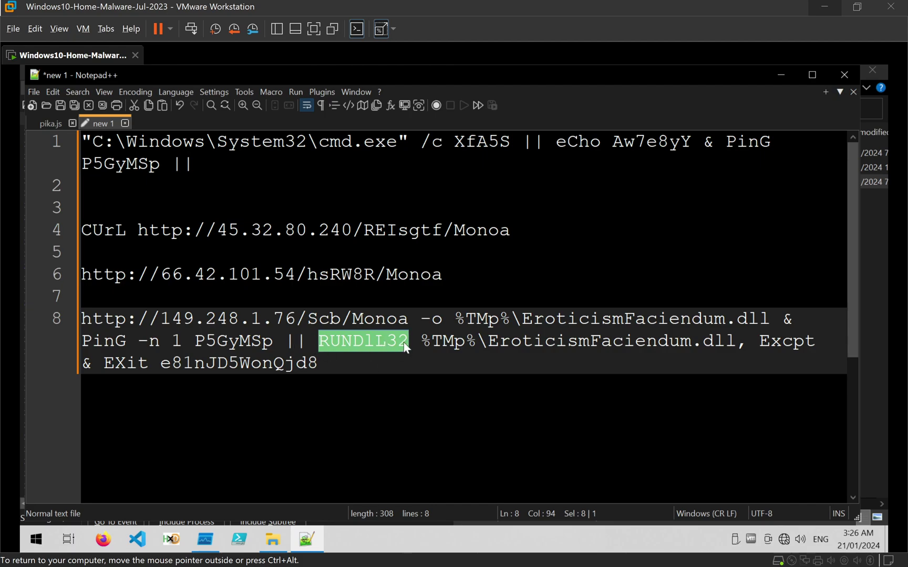
pyautogui.click(478, 346)
pyautogui.moveTo(488, 348); pyautogui.dragTo(733, 347)
pyautogui.click(227, 368)
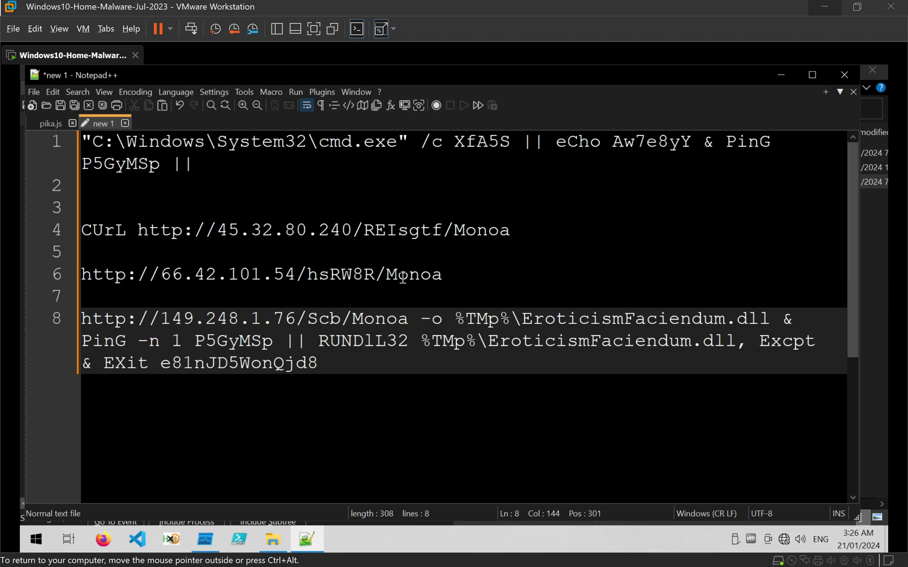
pyautogui.moveTo(319, 344); pyautogui.dragTo(738, 344)
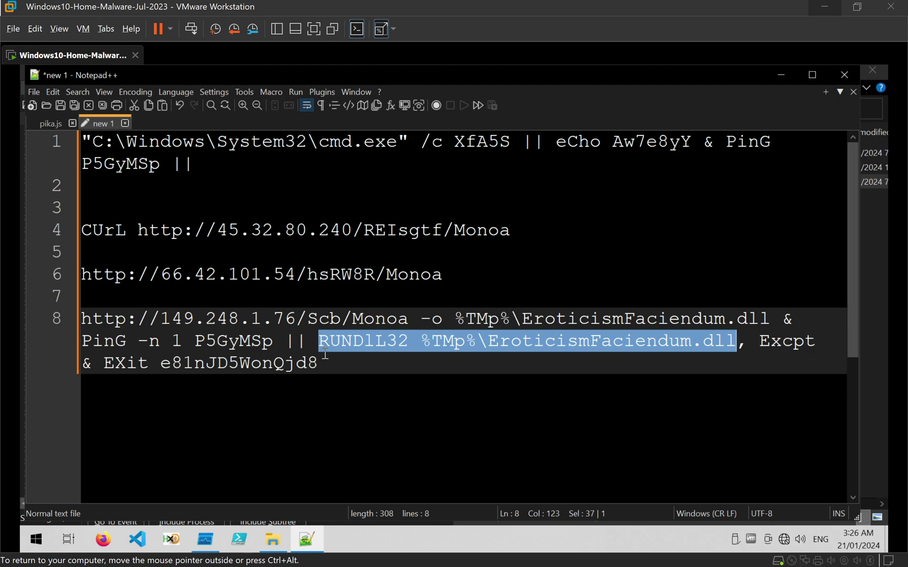
pyautogui.click(351, 192)
pyautogui.click(150, 201)
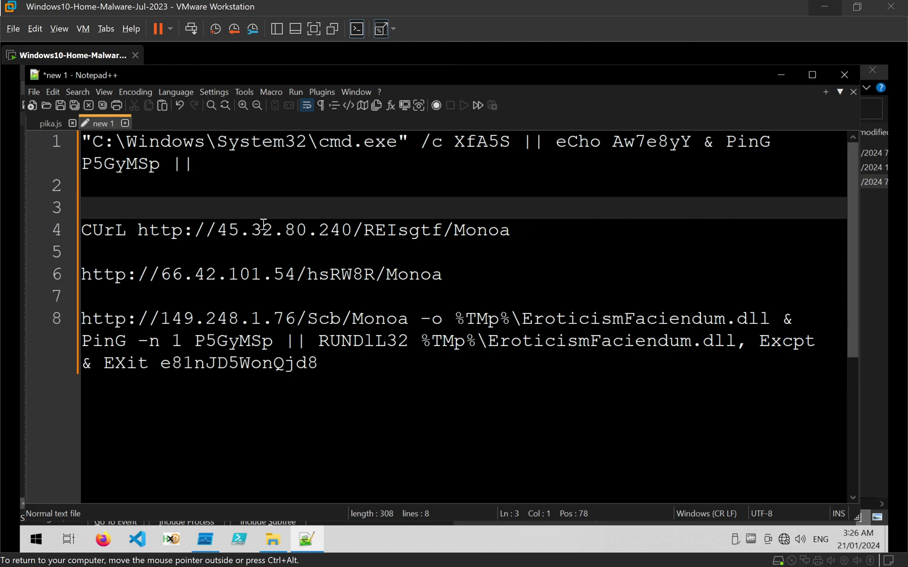
# Step: Highlight IPs 45.32.80.240, 66.42.101.54, 149.248.1.76, the %TMp% DLL path and RUNDlL32 call
pyautogui.moveTo(139, 231); pyautogui.dragTo(351, 232)
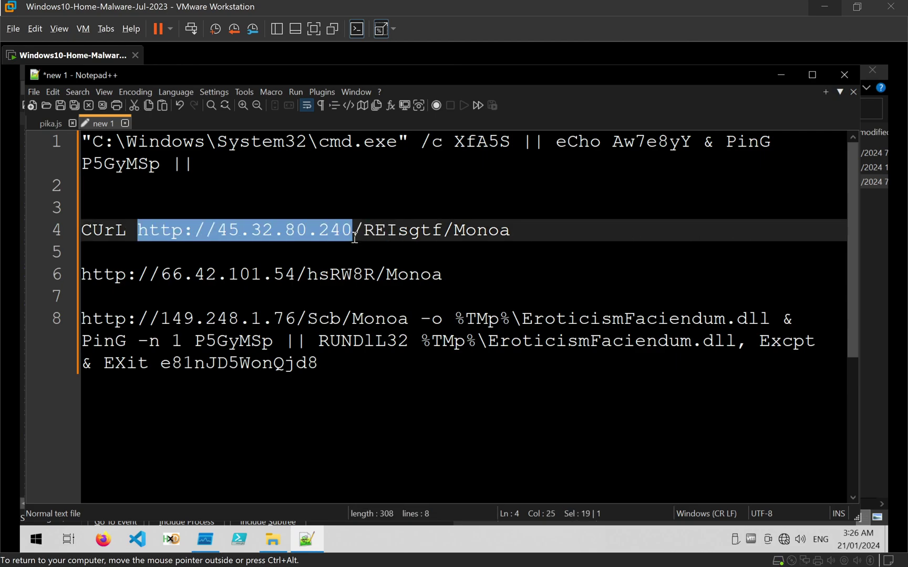
pyautogui.moveTo(219, 232); pyautogui.dragTo(352, 231)
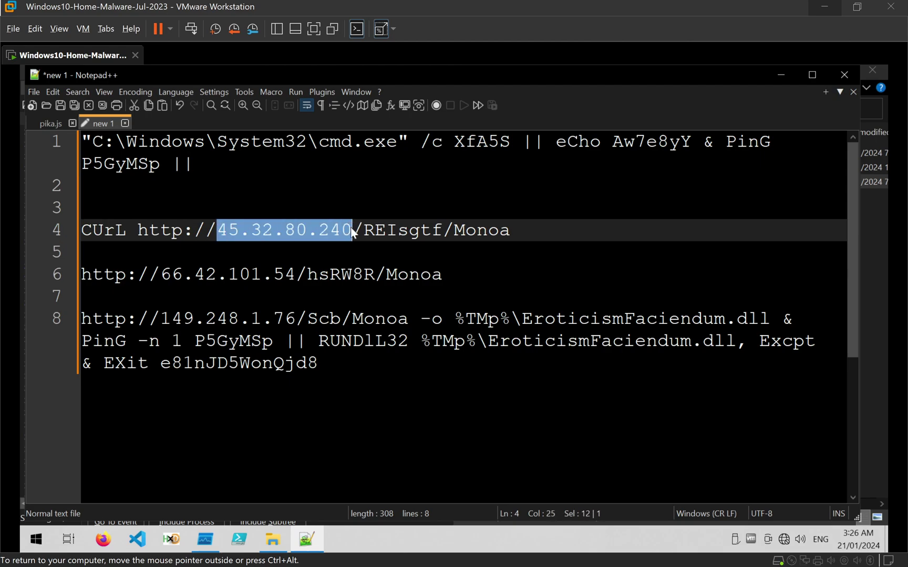
pyautogui.moveTo(164, 275); pyautogui.dragTo(297, 274)
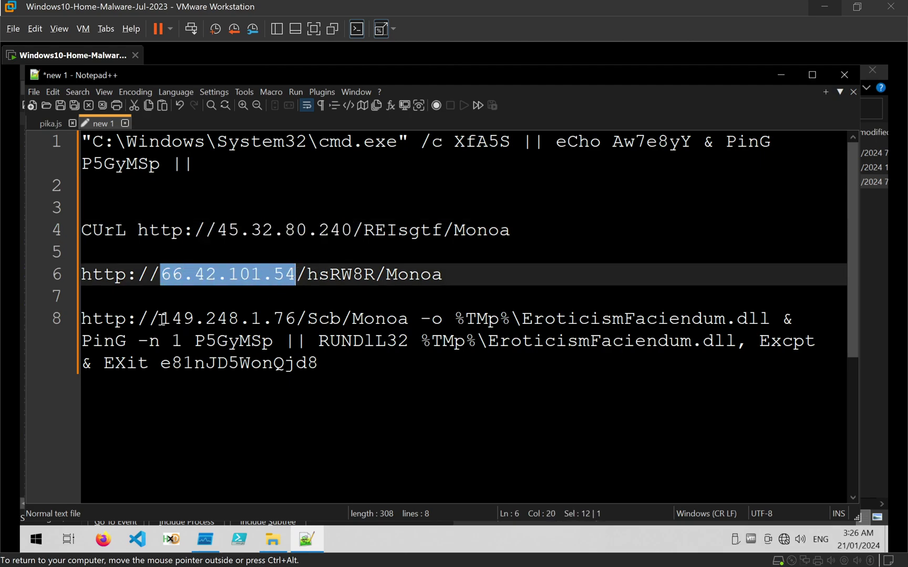
pyautogui.moveTo(161, 319); pyautogui.dragTo(296, 319)
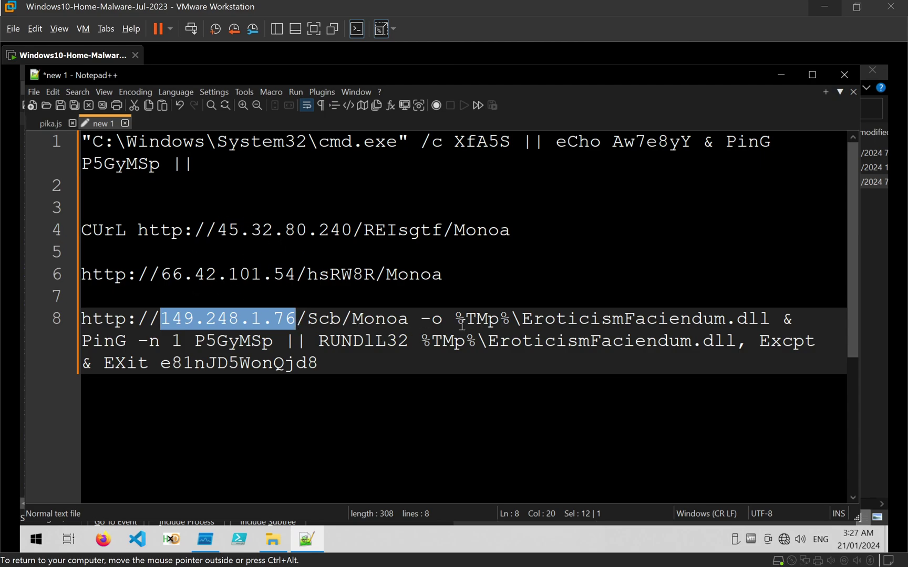
pyautogui.moveTo(462, 322); pyautogui.dragTo(770, 320)
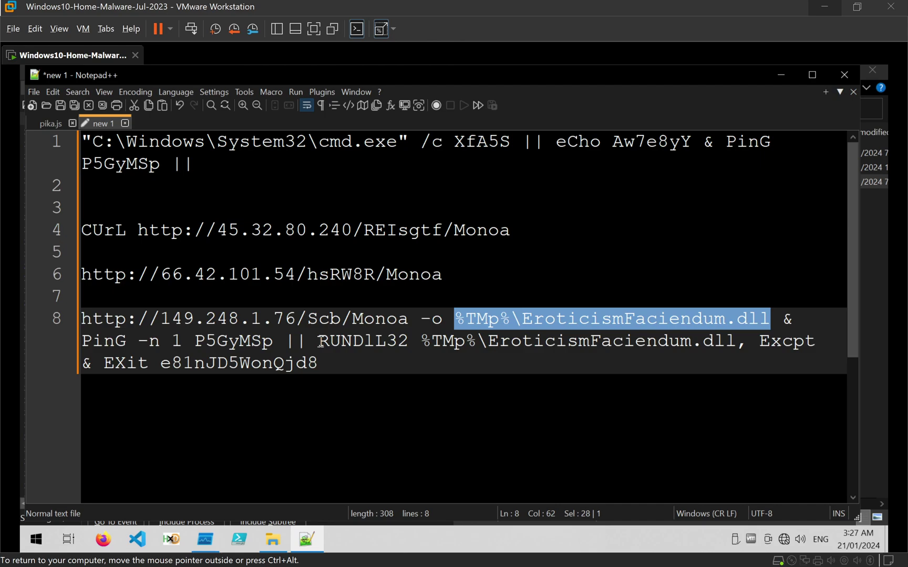
pyautogui.moveTo(320, 342); pyautogui.dragTo(737, 347)
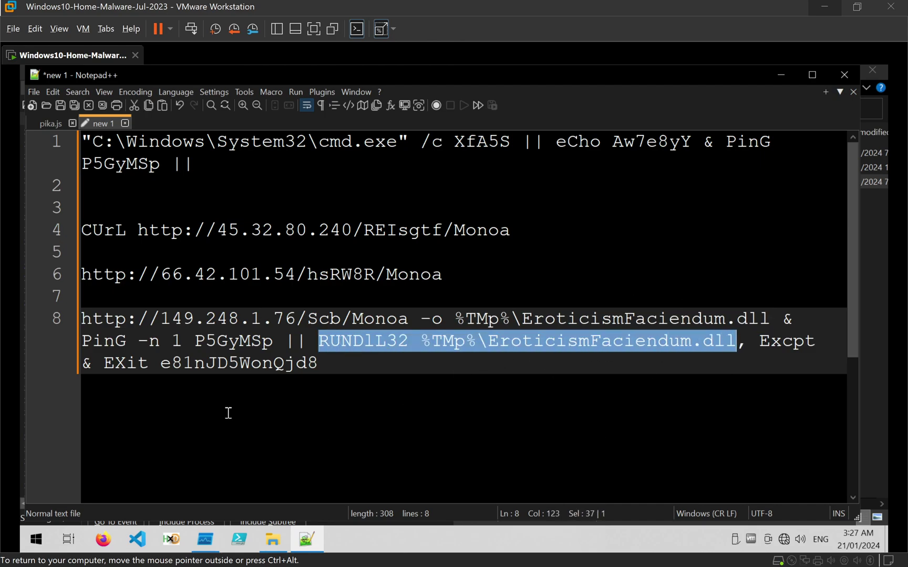
# Step: Minimize and restore Notepad++, then bring up the pika.js document
pyautogui.click(780, 76)
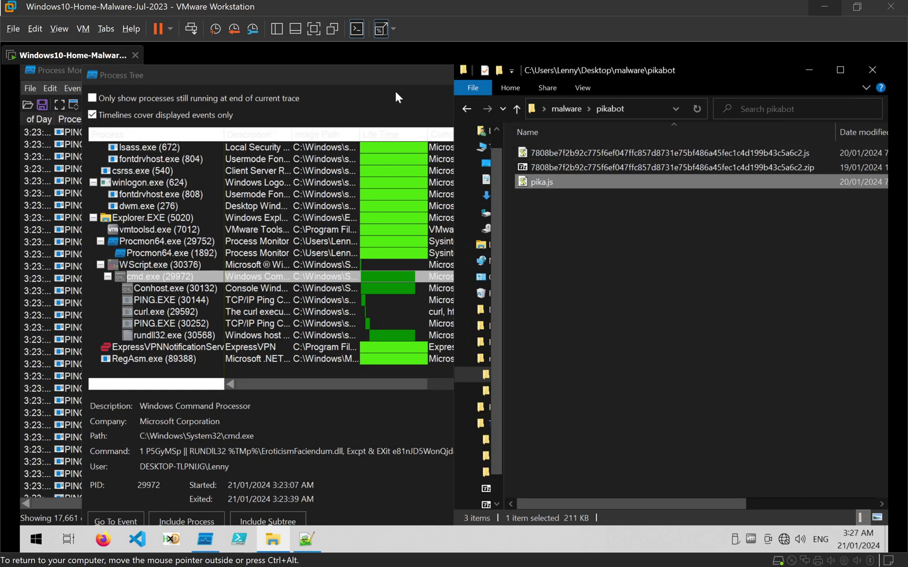
pyautogui.click(306, 539)
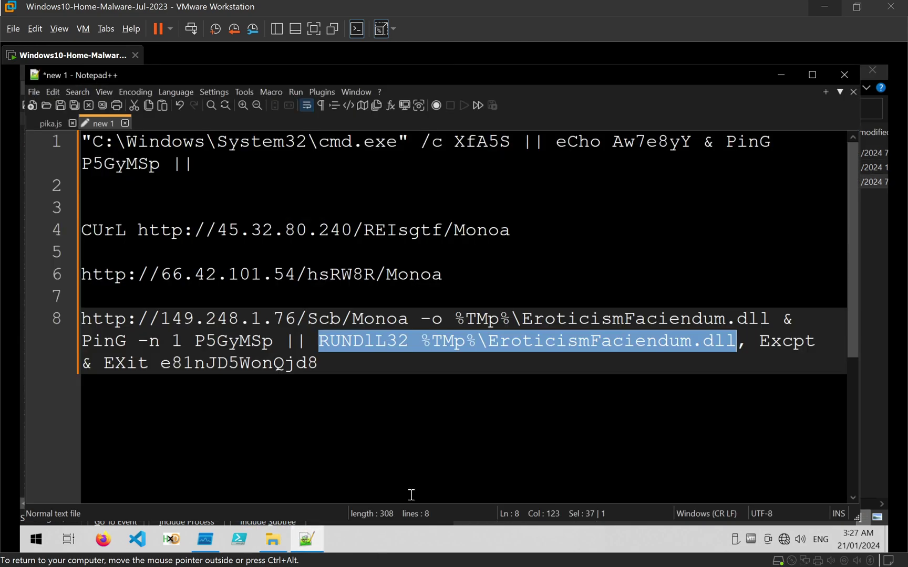
pyautogui.click(50, 122)
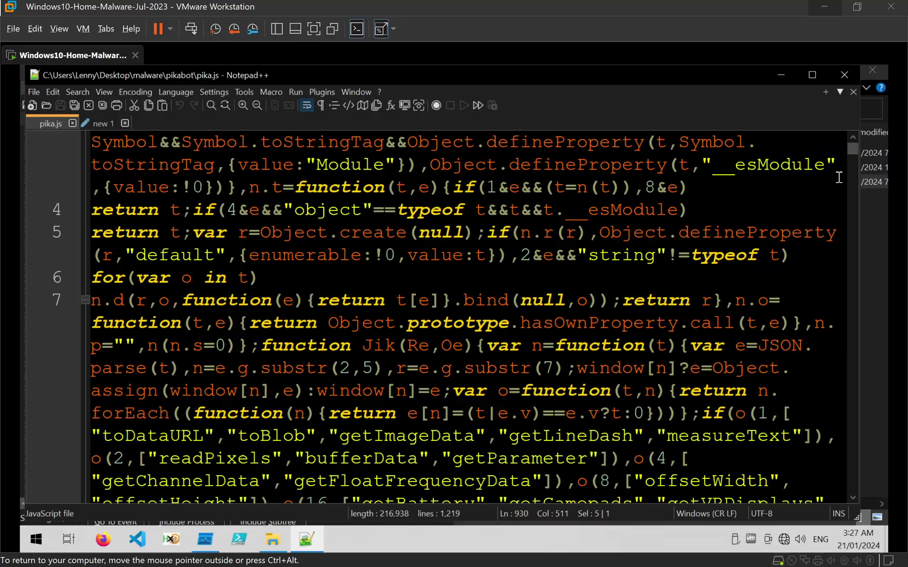
# Step: Scroll to the end of pika.js to show the // SIG // block ending at line 1218
pyautogui.moveTo(852, 151); pyautogui.dragTo(850, 476)
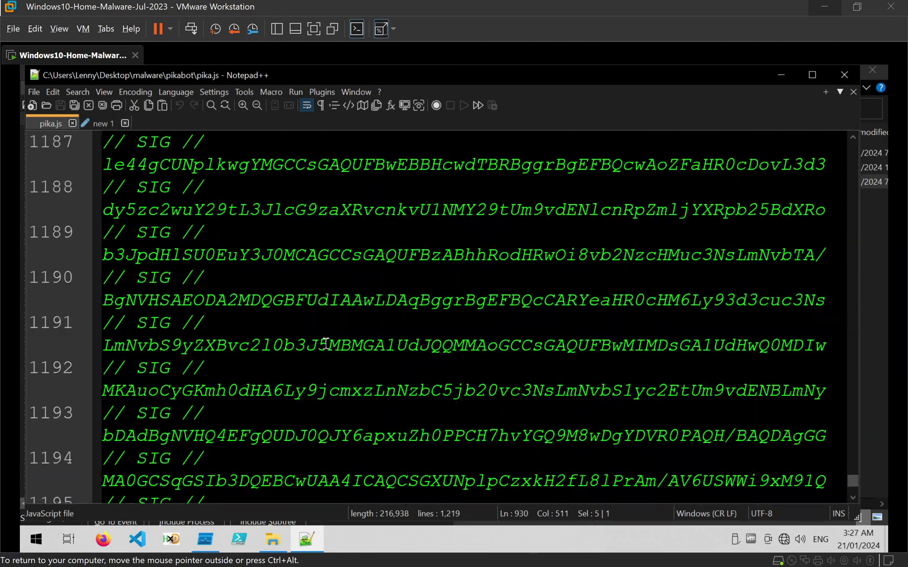
pyautogui.scroll(-8, 89, 337)
pyautogui.scroll(-10, 88, 336)
pyautogui.scroll(4, 100, 328)
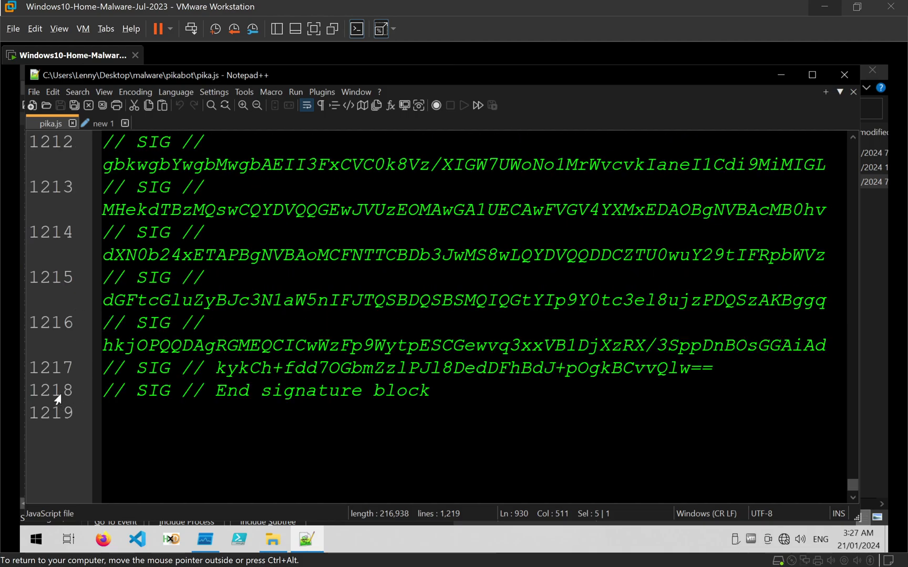